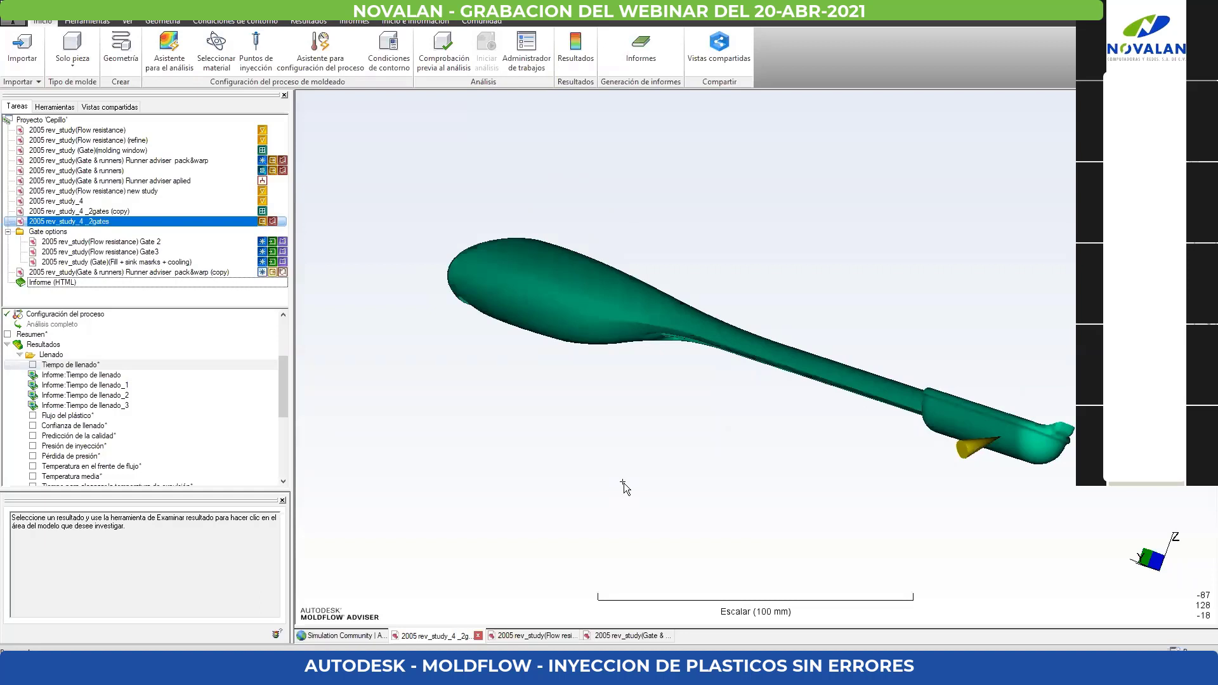
- Browse the Cepillo folder for importable model files from the import wizard, then close it without importing anything
{"action": "left_click", "coordinate": [22, 81]}
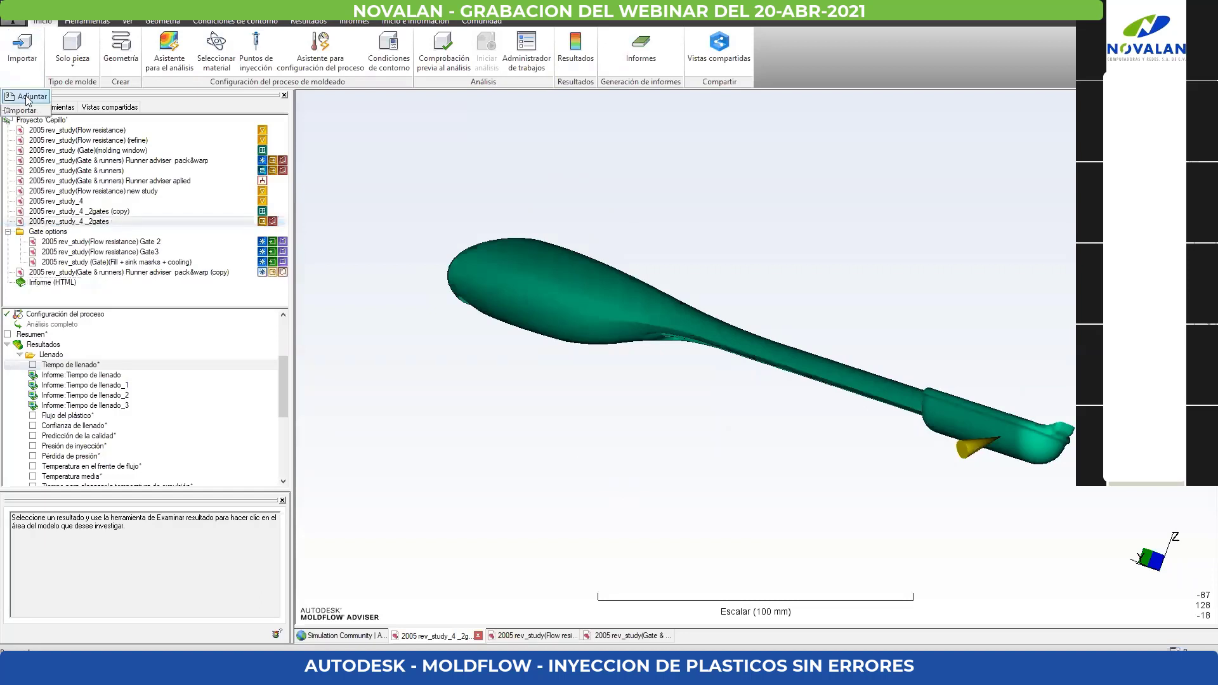
{"action": "left_click", "coordinate": [383, 636]}
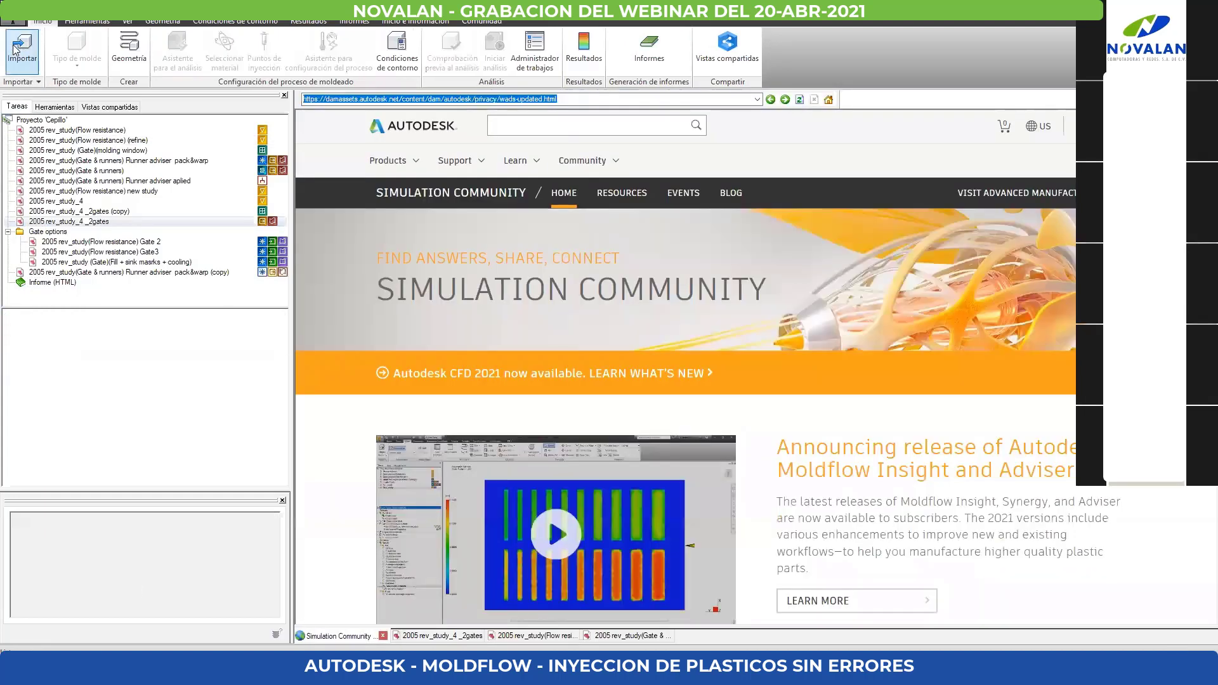
{"action": "left_click", "coordinate": [15, 50]}
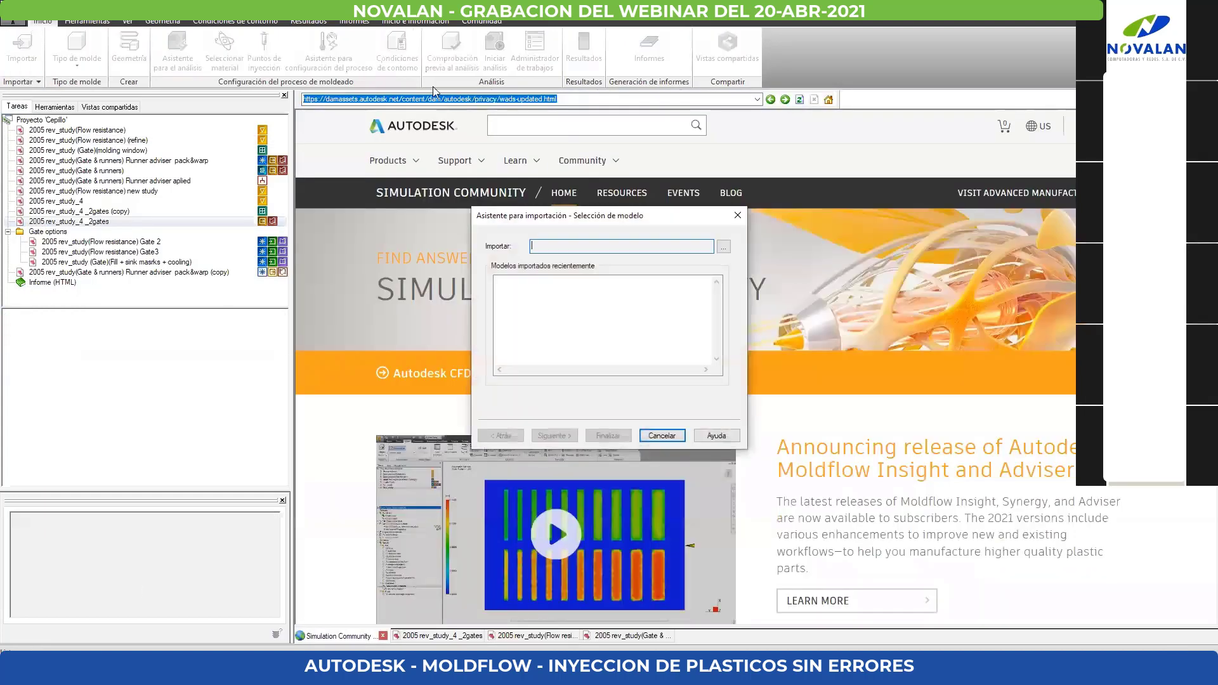
{"action": "left_click", "coordinate": [723, 248]}
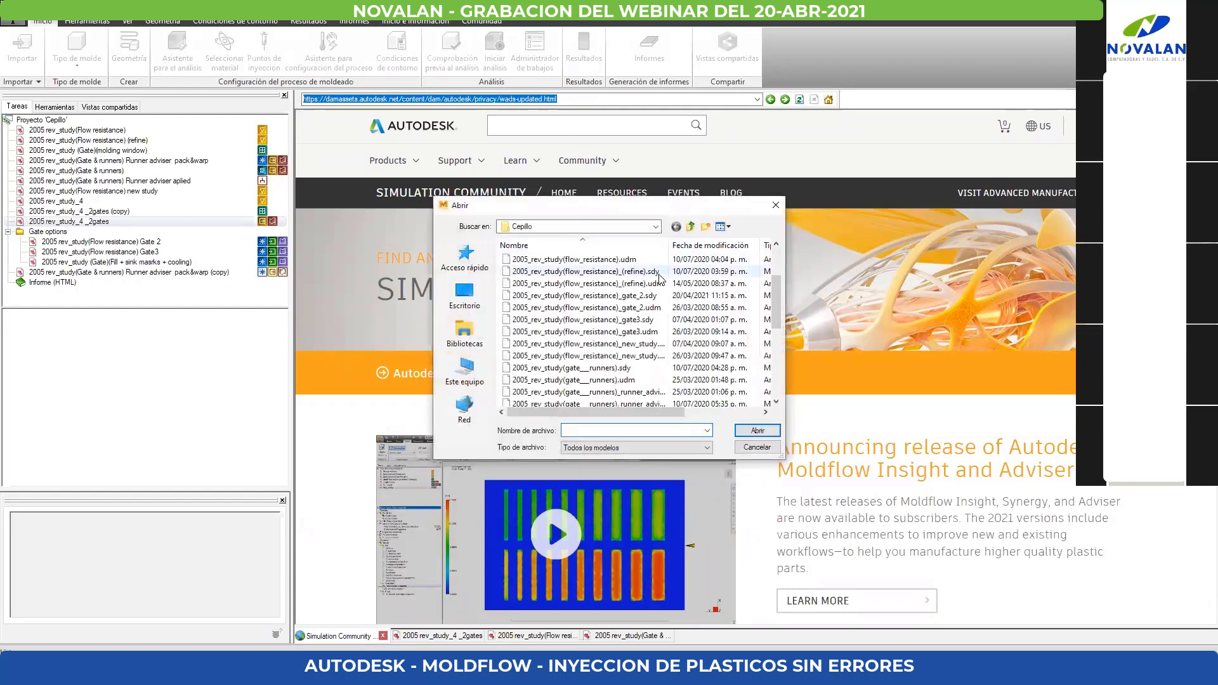
{"action": "scroll", "coordinate": [659, 277], "scroll_direction": "up", "scroll_amount": 2}
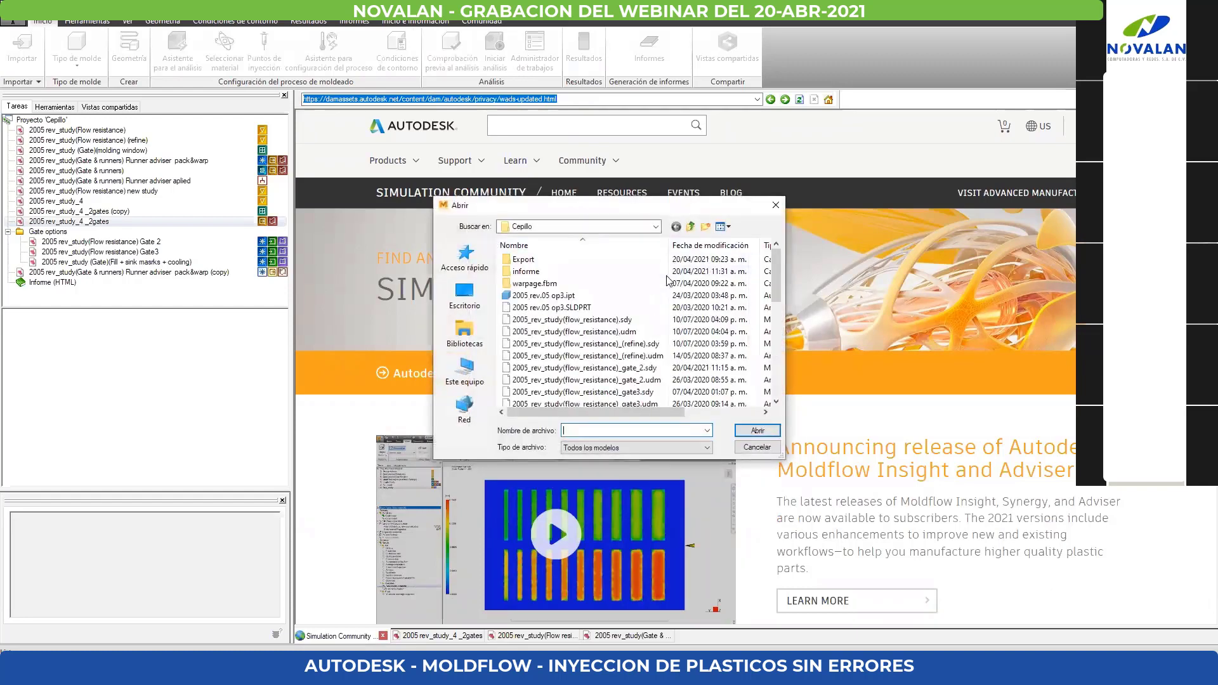
{"action": "left_click", "coordinate": [775, 205]}
{"action": "left_click", "coordinate": [661, 436]}
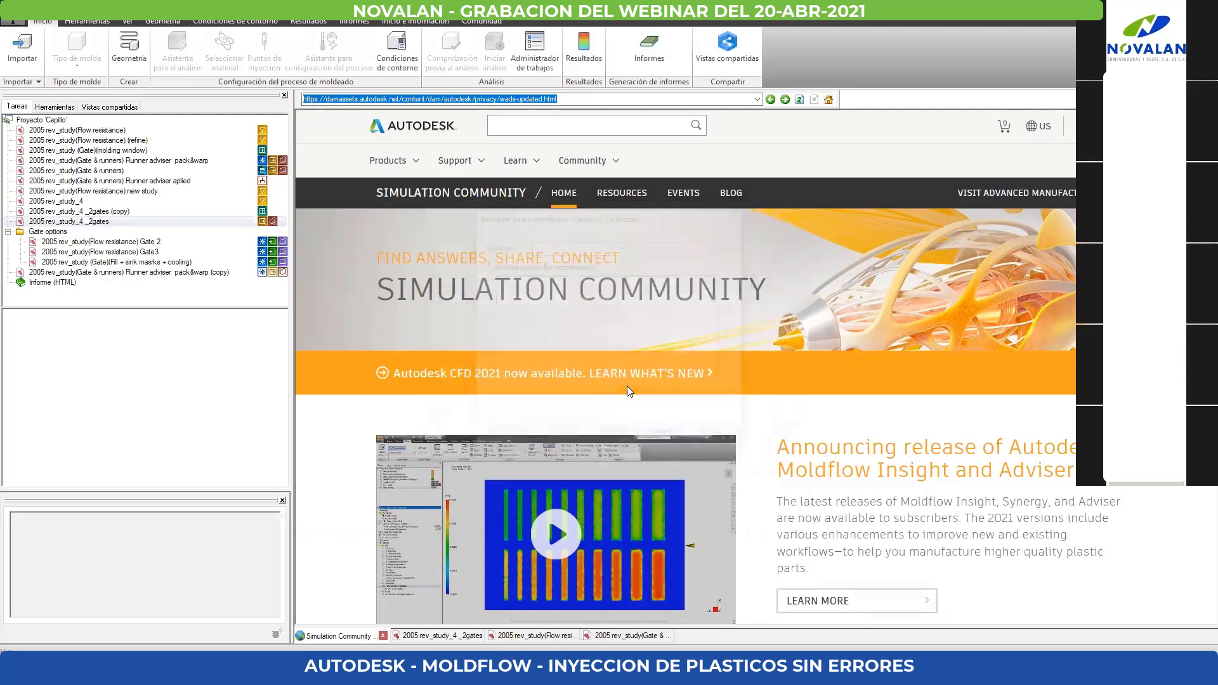
- Return to the 2005 rev_study_4 _2gates study and review the available mold types
{"action": "left_click", "coordinate": [427, 634]}
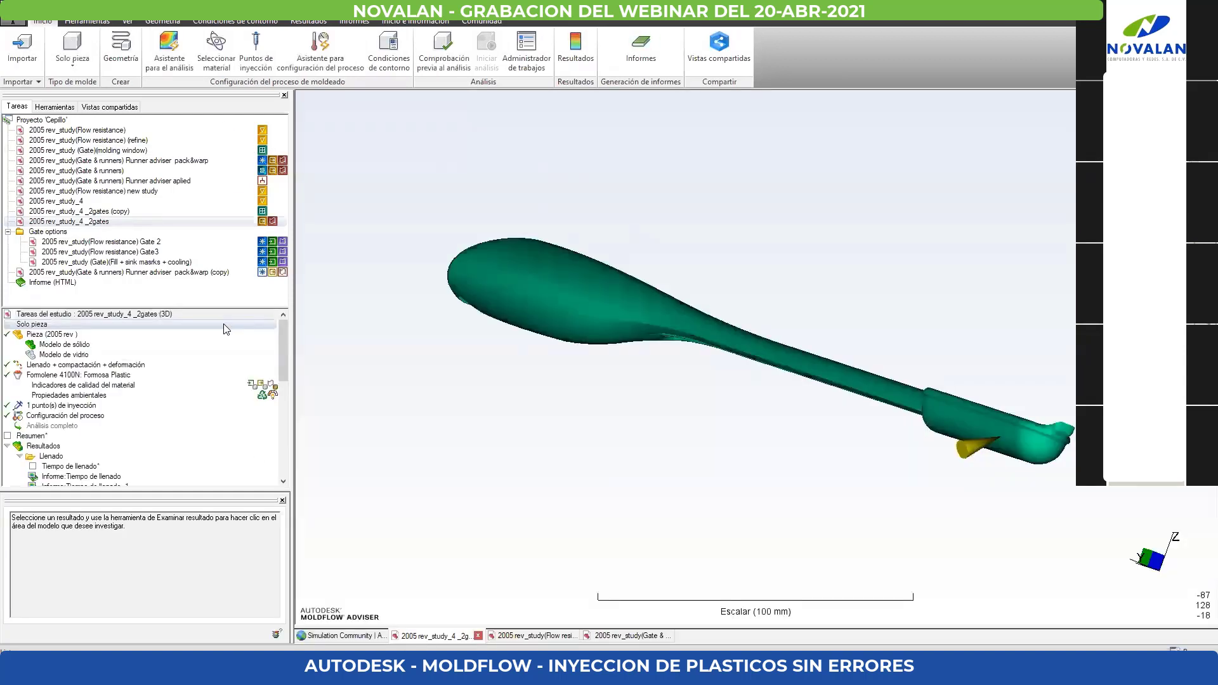
{"action": "left_click", "coordinate": [71, 60]}
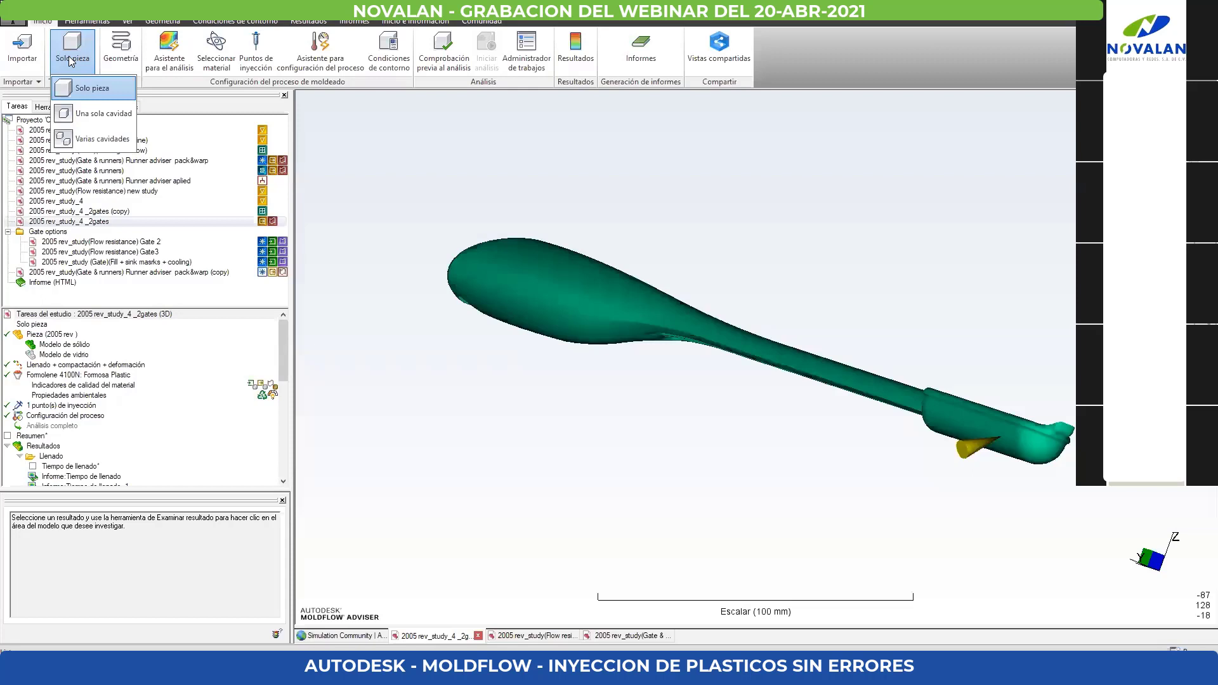
{"action": "left_click", "coordinate": [548, 392]}
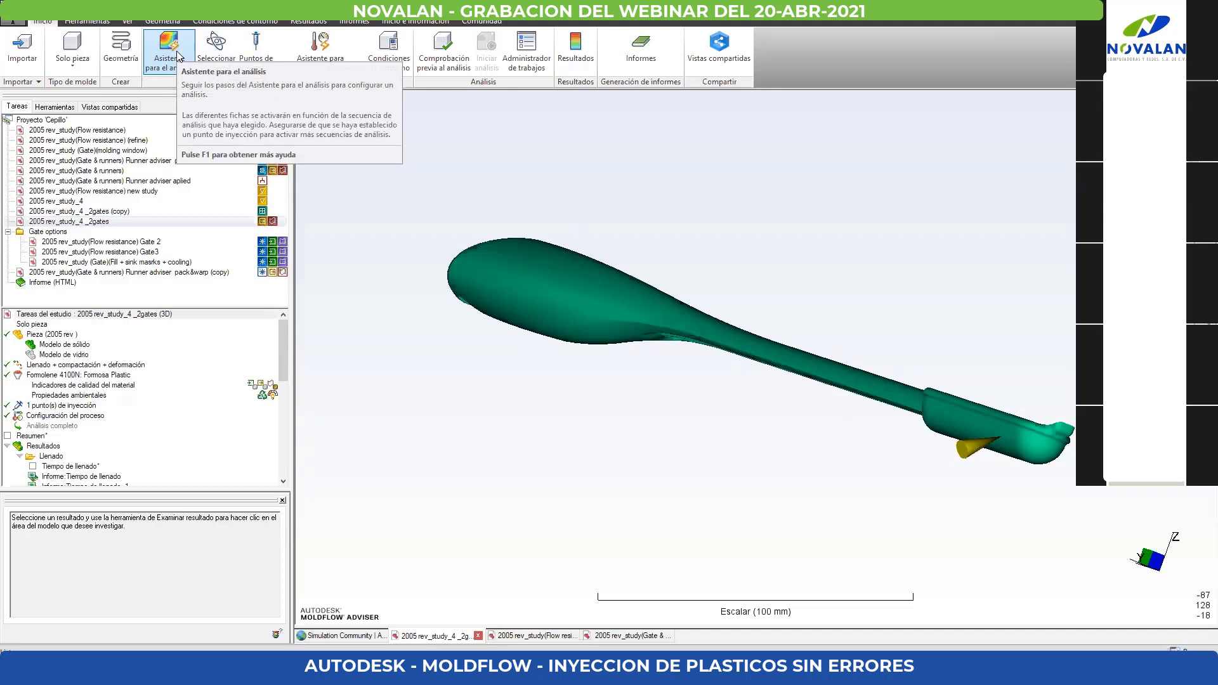
- Open the analysis assistant and clear the Deformación and Llenado+compactación sequences to review the selectable analyses
{"action": "left_click", "coordinate": [169, 54]}
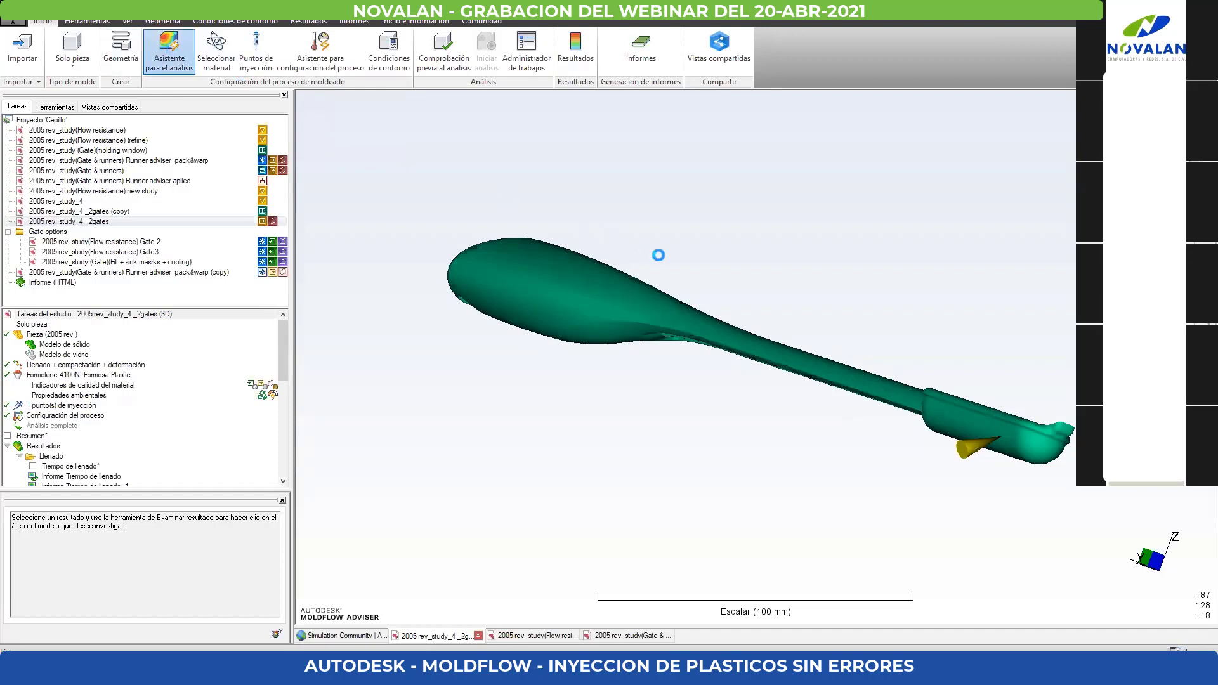
{"action": "scroll", "coordinate": [524, 257], "scroll_direction": "down", "scroll_amount": 2}
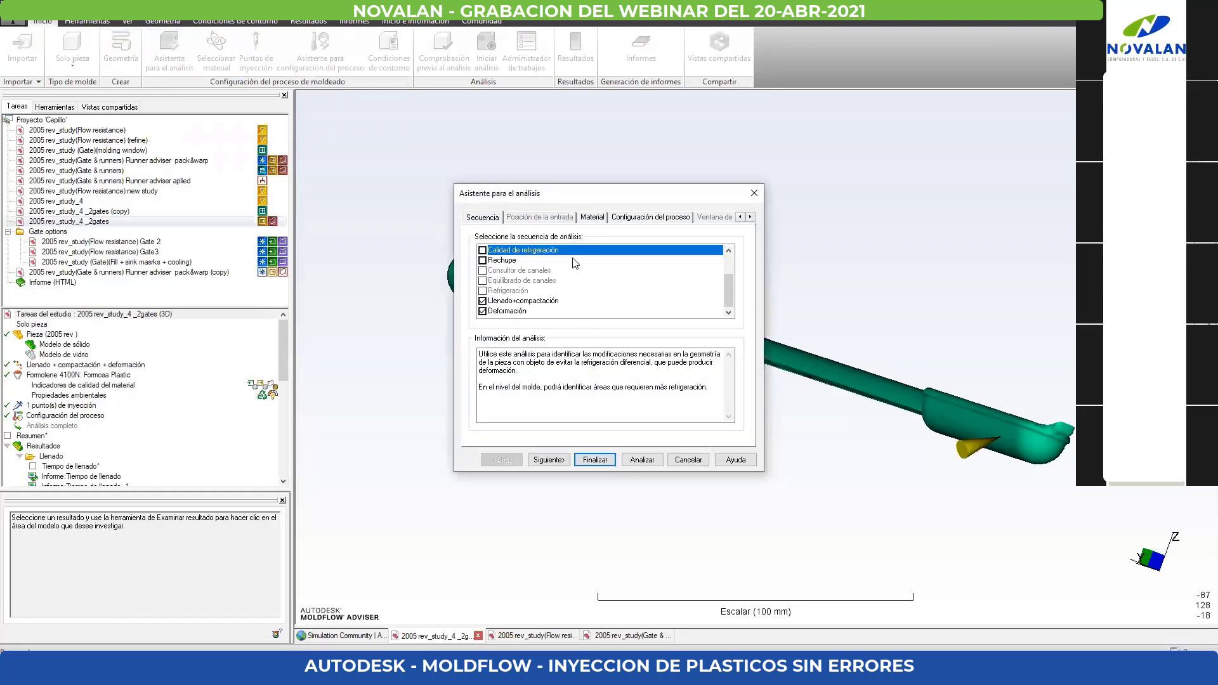
{"action": "left_click", "coordinate": [483, 311]}
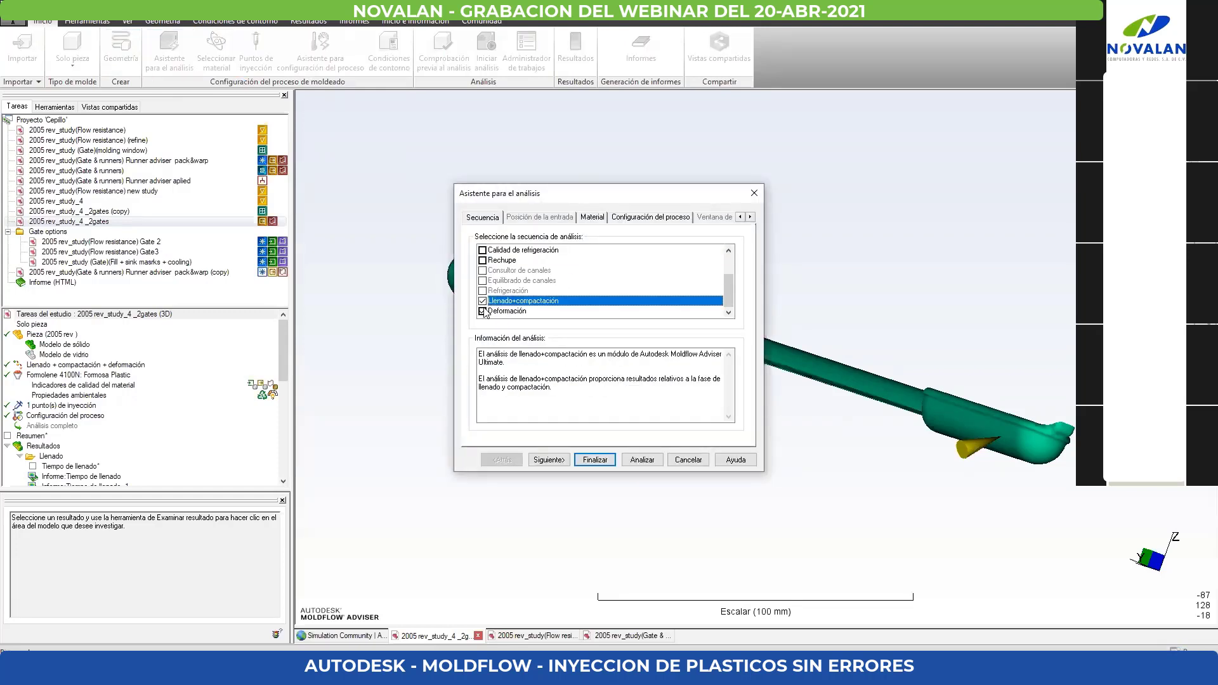
{"action": "left_click", "coordinate": [483, 301]}
{"action": "scroll", "coordinate": [571, 268], "scroll_direction": "up", "scroll_amount": 2}
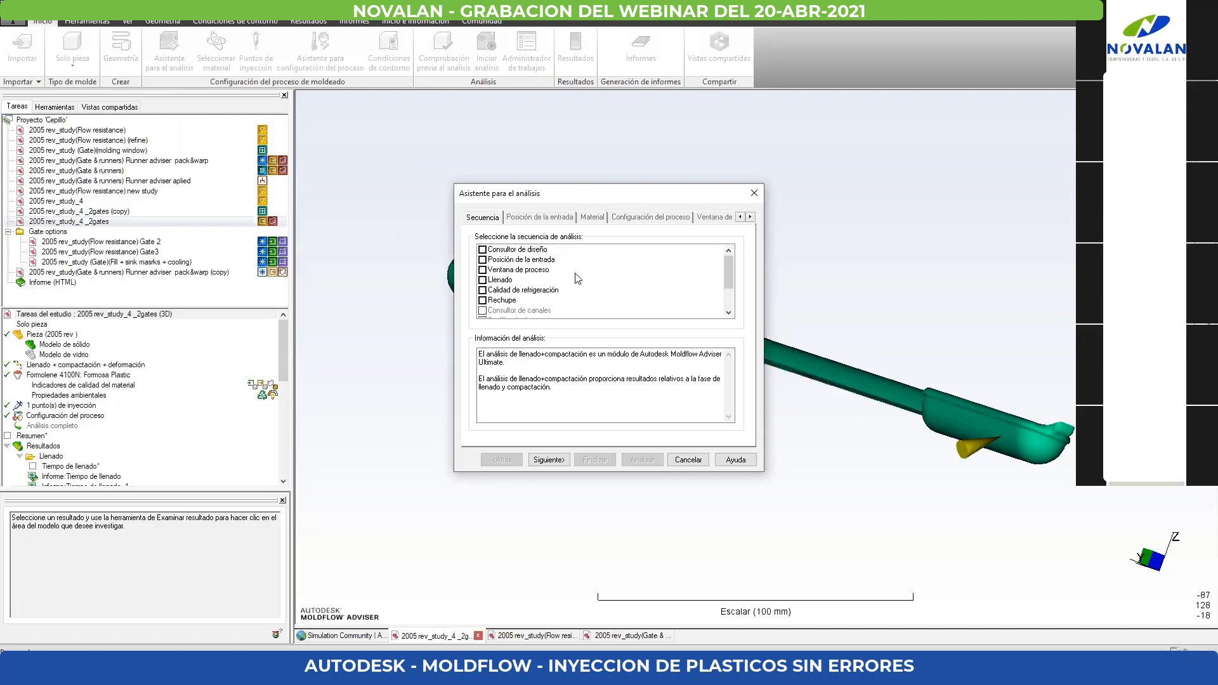
{"action": "left_click_drag", "start_coordinate": [596, 201], "coordinate": [605, 195]}
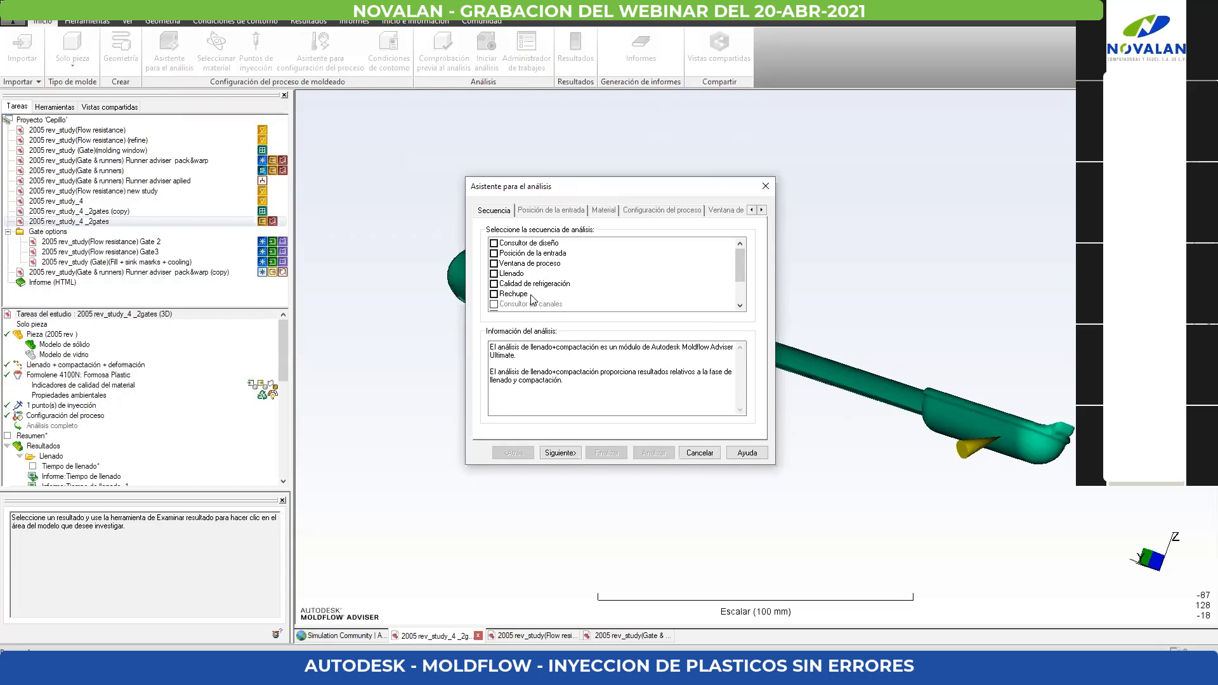
- Try selecting the Llenado sequence and then Deformación with Llenado+compactación in the analysis assistant, clearing each selection again
{"action": "left_click", "coordinate": [494, 275]}
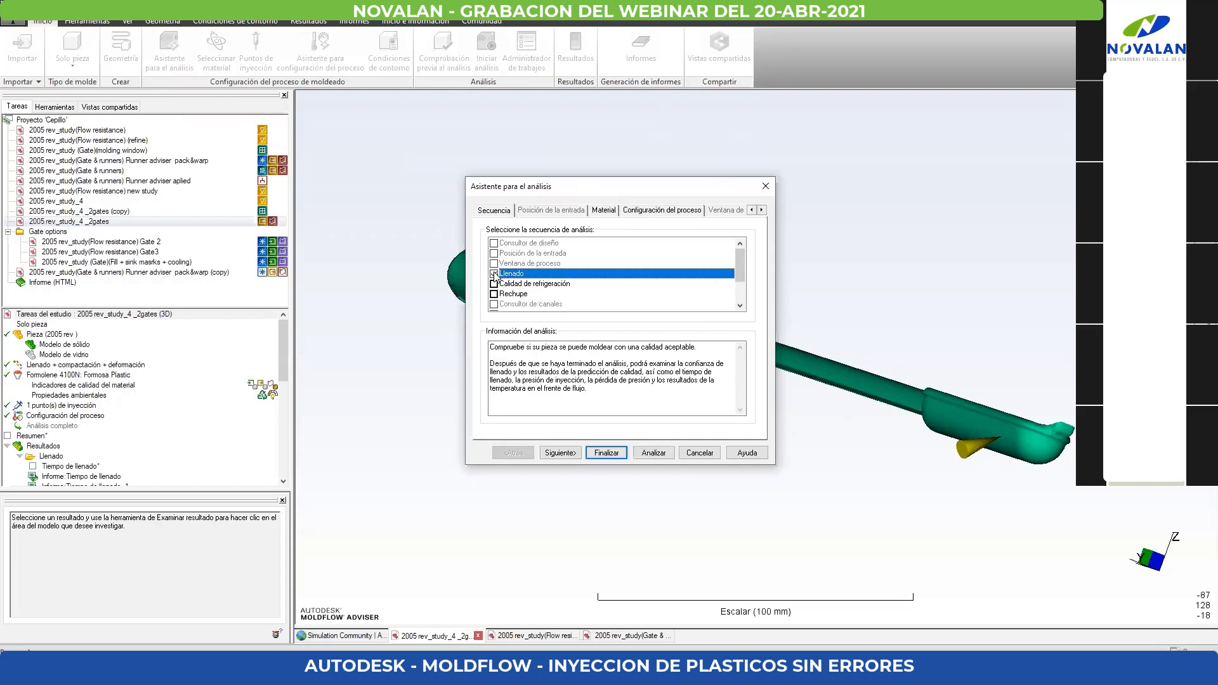
{"action": "left_click", "coordinate": [495, 274]}
{"action": "scroll", "coordinate": [510, 288], "scroll_direction": "down", "scroll_amount": 2}
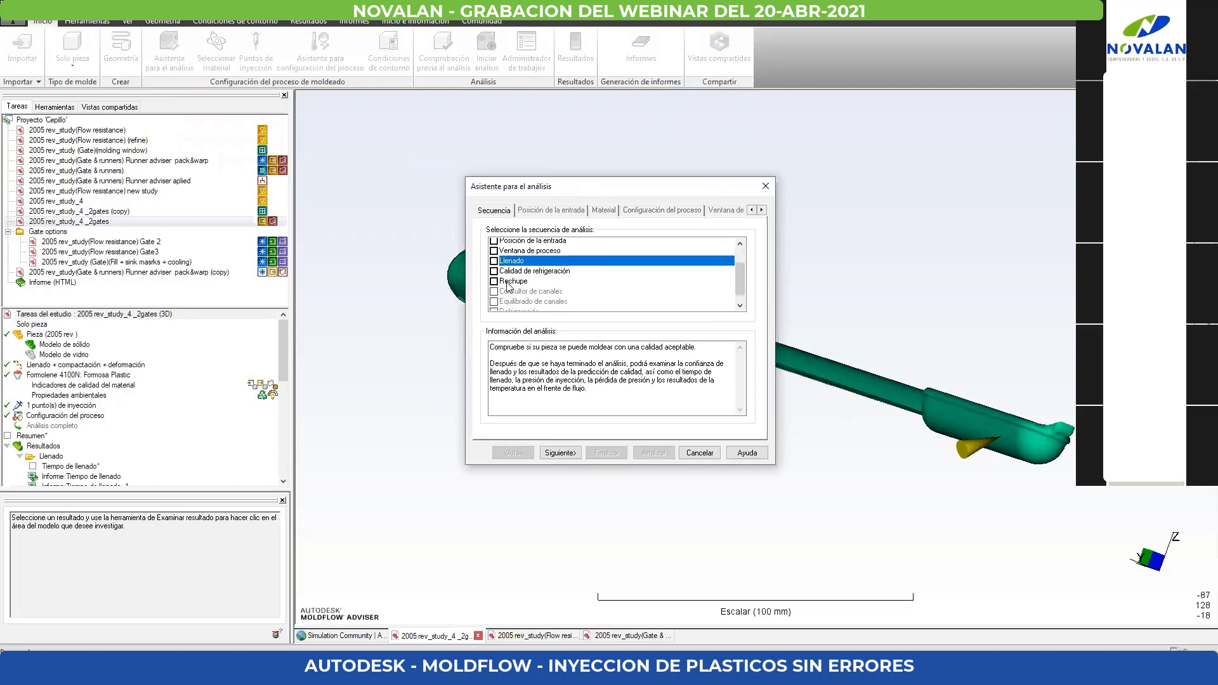
{"action": "left_click", "coordinate": [494, 304]}
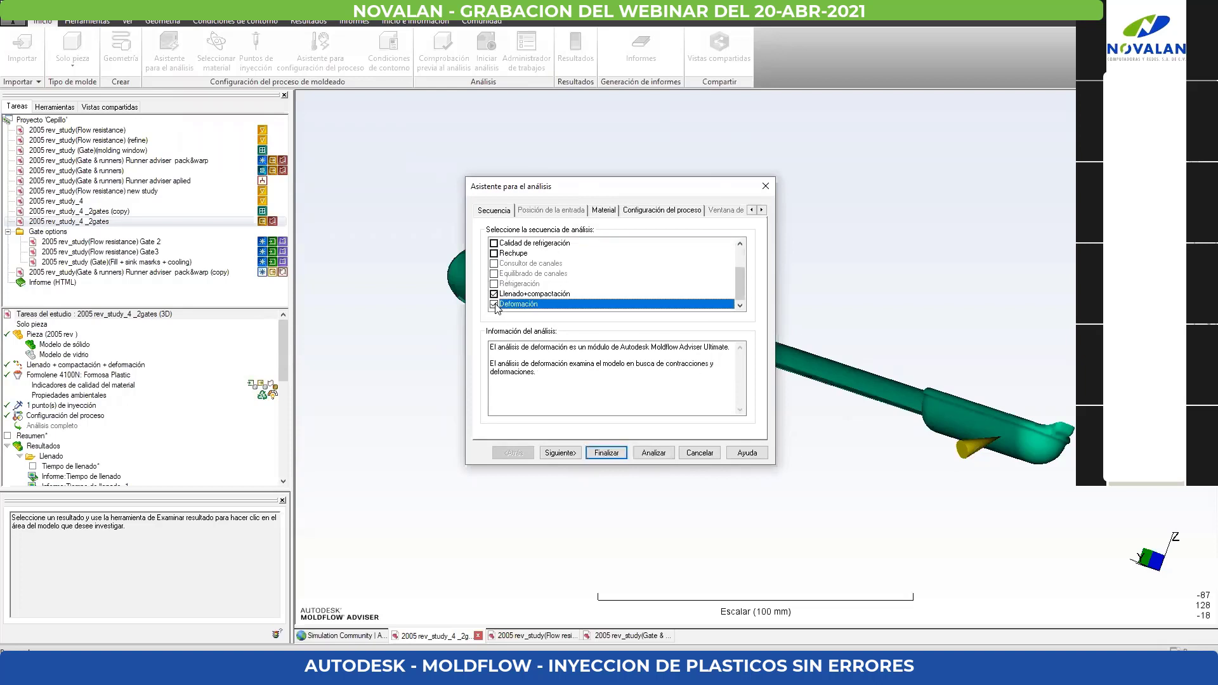
{"action": "left_click", "coordinate": [495, 294]}
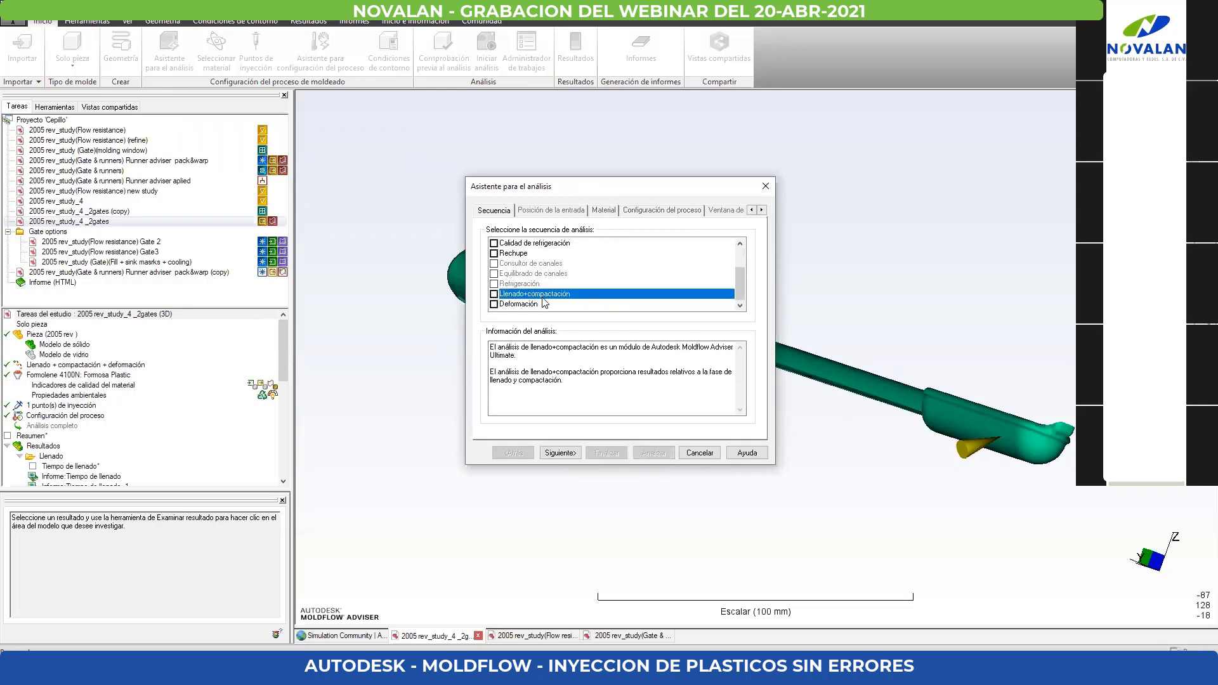
- Check the requirements of the disabled Refrigeración and Equilibrado de canales analyses, then cancel the analysis assistant
{"action": "scroll", "coordinate": [546, 301], "scroll_direction": "up", "scroll_amount": 1}
{"action": "scroll", "coordinate": [561, 301], "scroll_direction": "down", "scroll_amount": 1}
{"action": "left_click", "coordinate": [517, 285]}
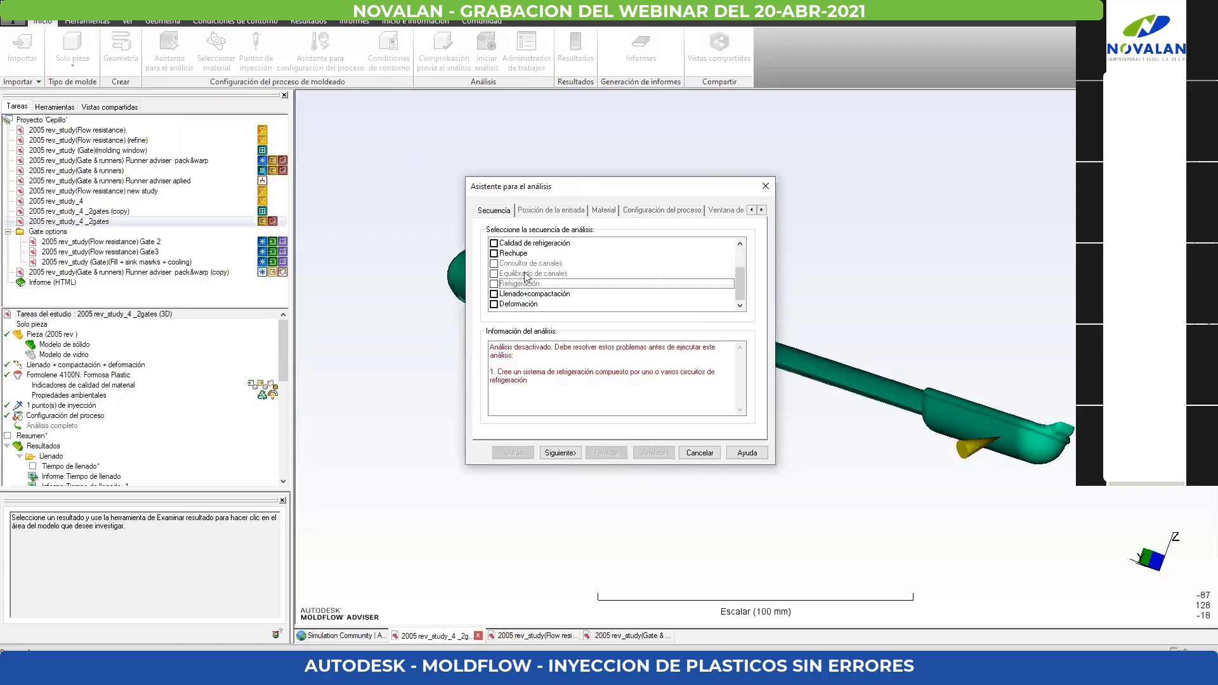
{"action": "left_click", "coordinate": [524, 274]}
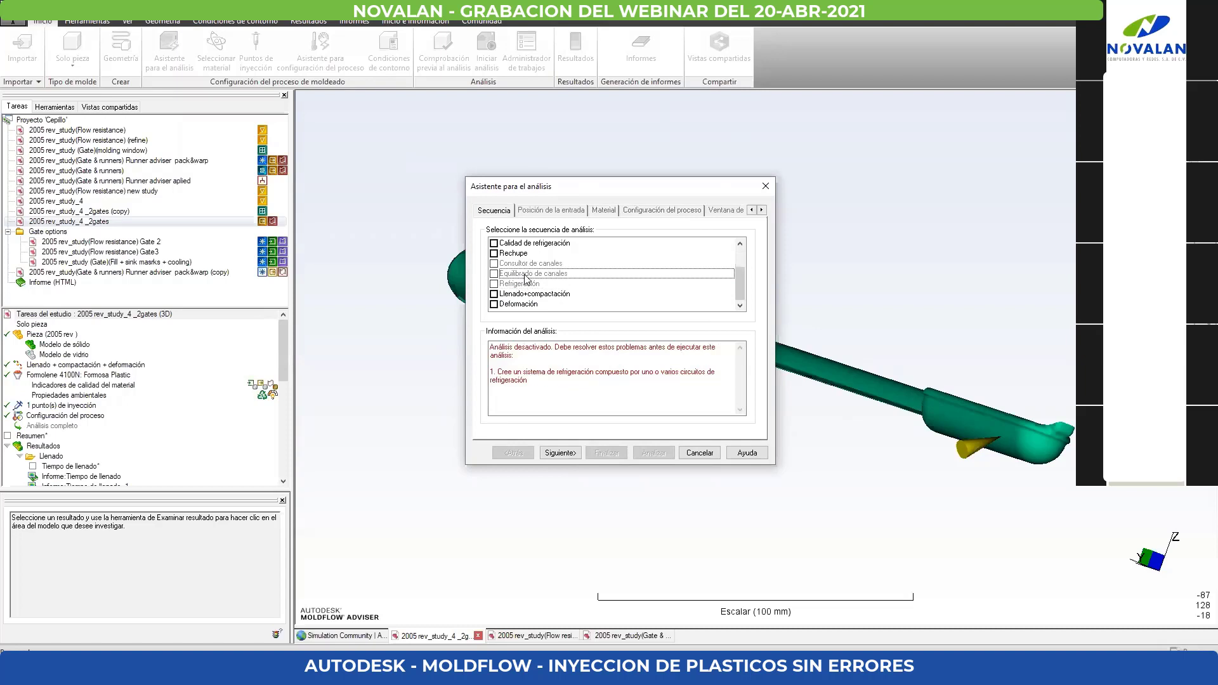
{"action": "left_click", "coordinate": [521, 284]}
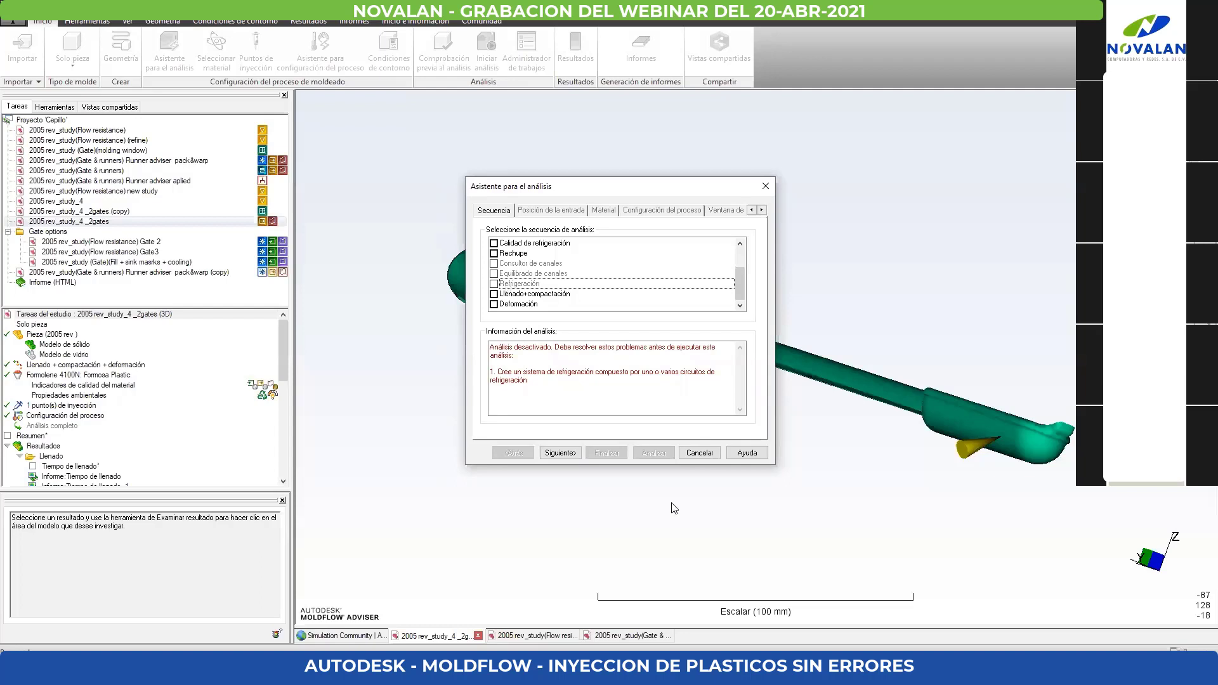
{"action": "left_click", "coordinate": [701, 454]}
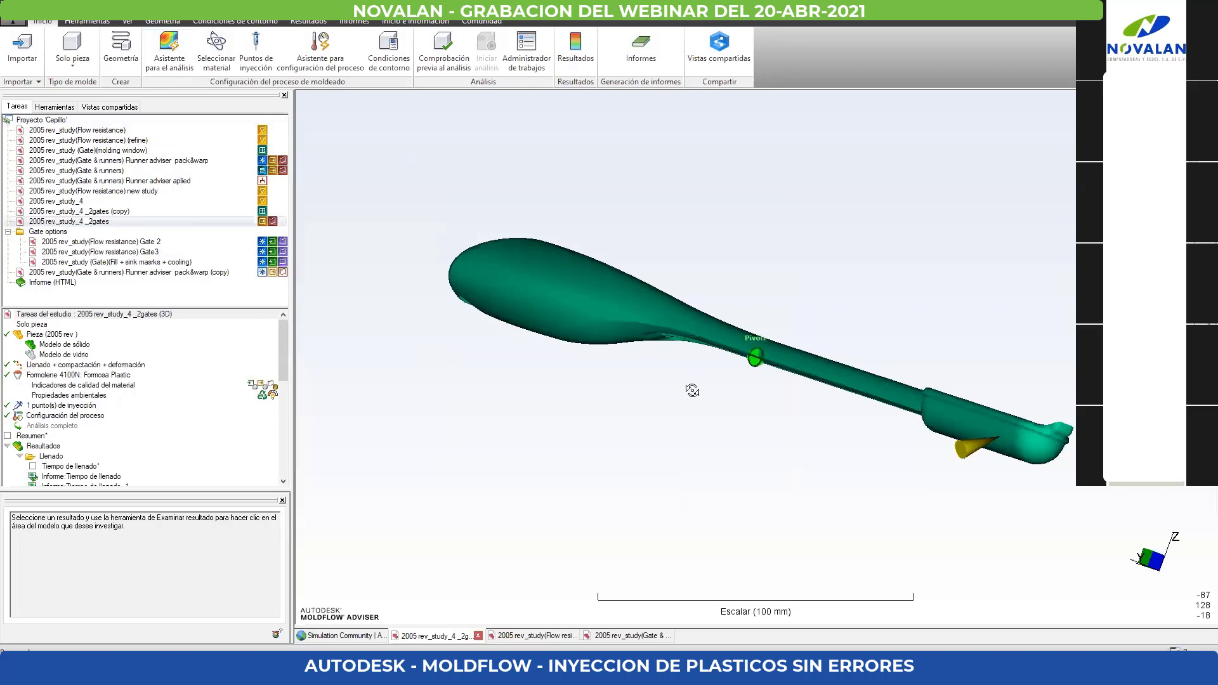
- Rotate the part to its hollow end and display the Tiempo de llenado result followed by Flujo del plástico
{"action": "mouse_move", "coordinate": [693, 389]}
{"action": "middle_mouse_down"}
{"action": "mouse_move", "coordinate": [610, 394]}
{"action": "mouse_move", "coordinate": [859, 383]}
{"action": "mouse_move", "coordinate": [973, 427]}
{"action": "mouse_move", "coordinate": [1013, 489]}
{"action": "middle_mouse_up"}
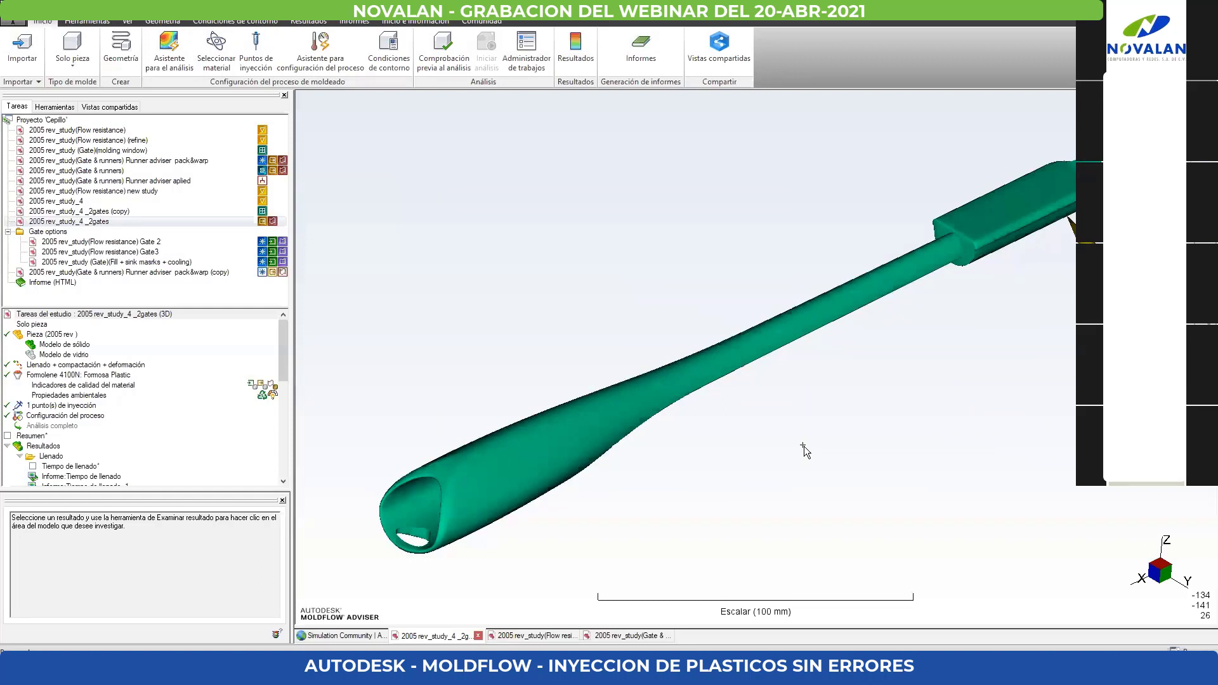
{"action": "left_click", "coordinate": [34, 466]}
{"action": "scroll", "coordinate": [95, 411], "scroll_direction": "down", "scroll_amount": 3}
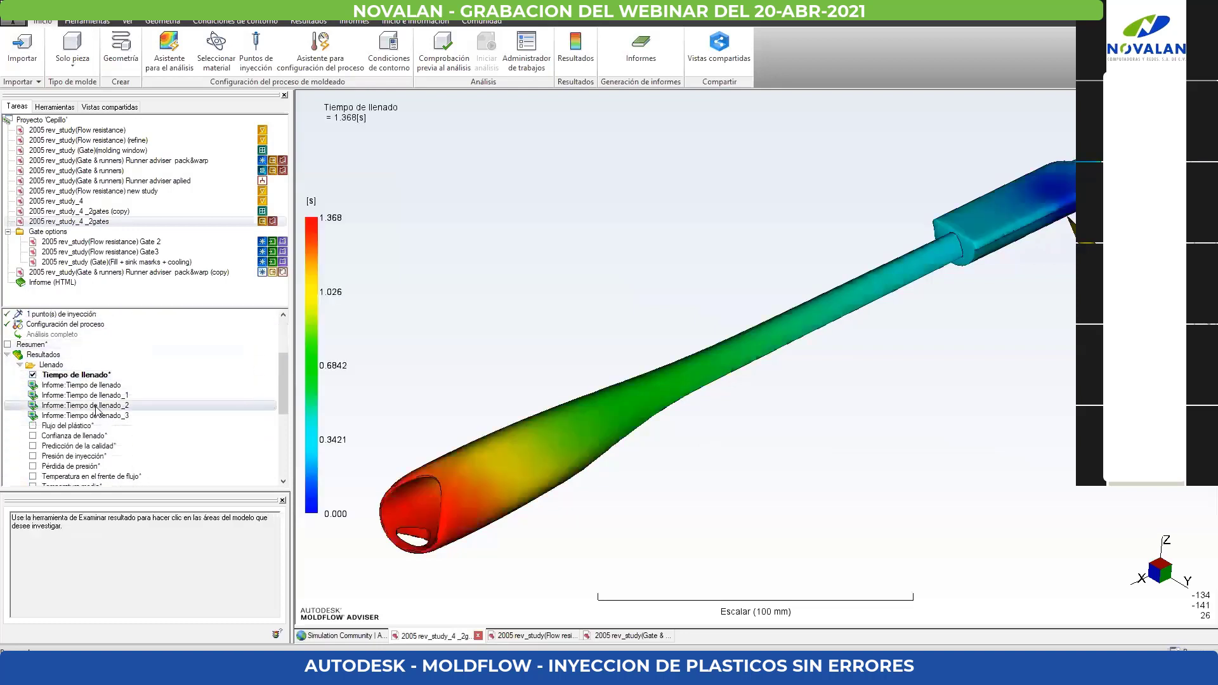
{"action": "scroll", "coordinate": [63, 348], "scroll_direction": "down", "scroll_amount": 1}
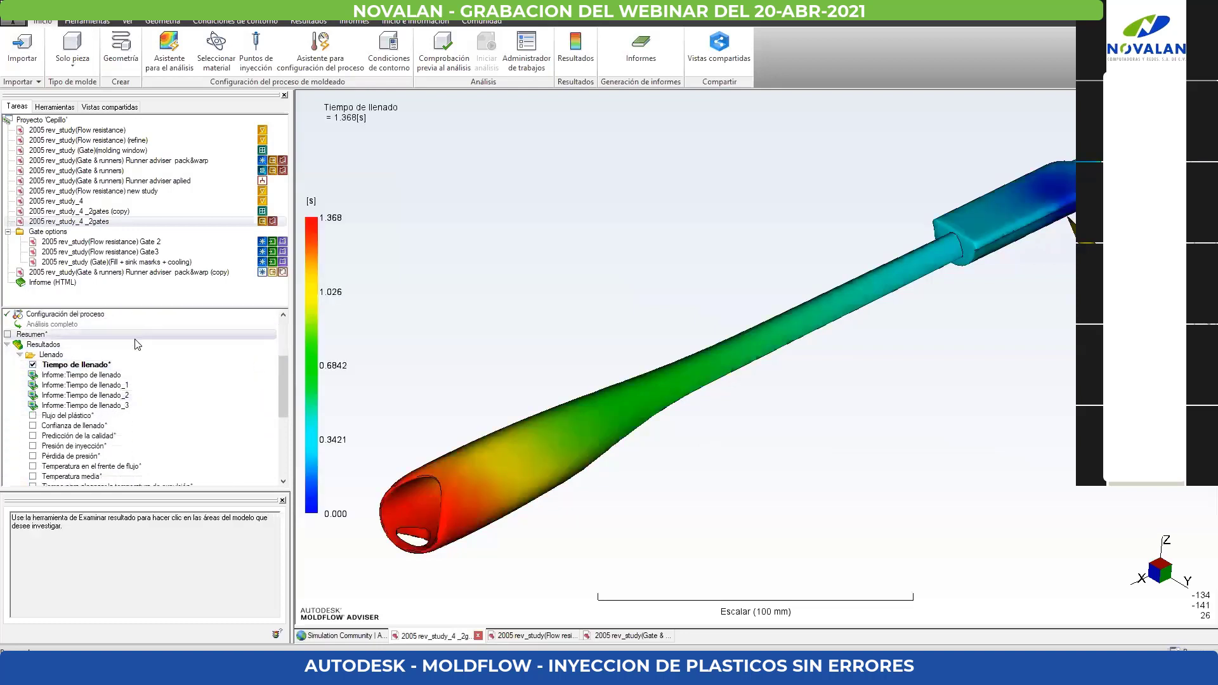
{"action": "left_click", "coordinate": [33, 415]}
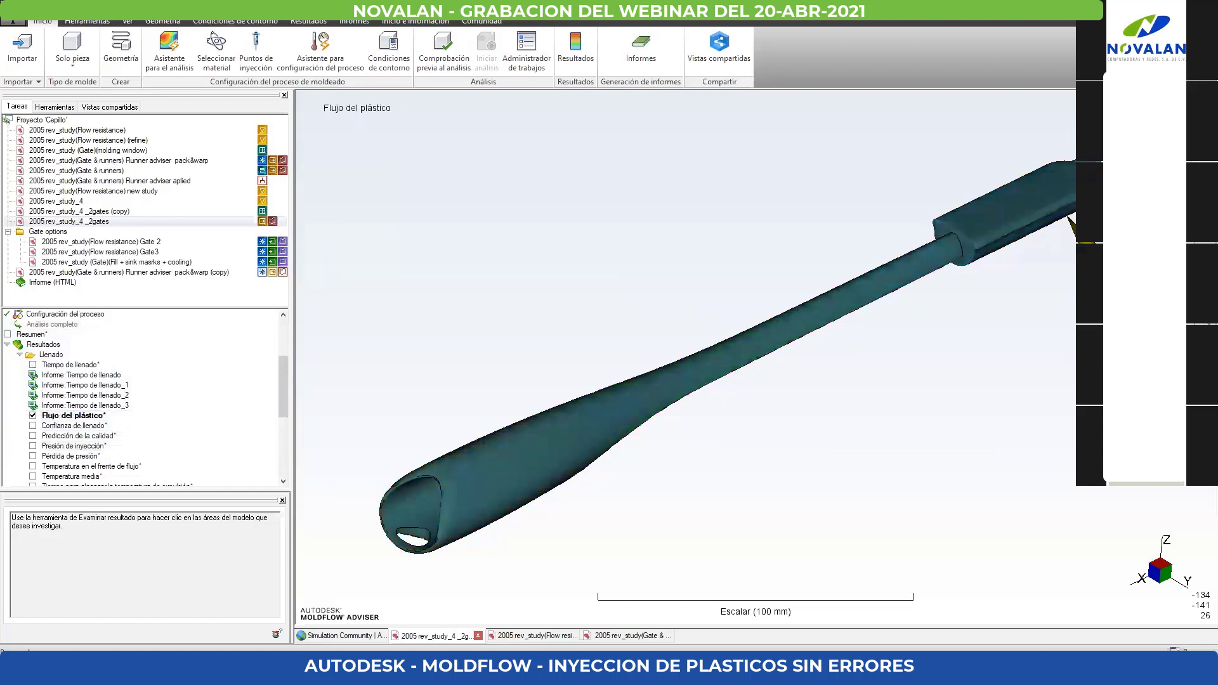
- Look for the result animation controls for Flujo del plástico, keeping the program window maximized
{"action": "left_click", "coordinate": [81, 23]}
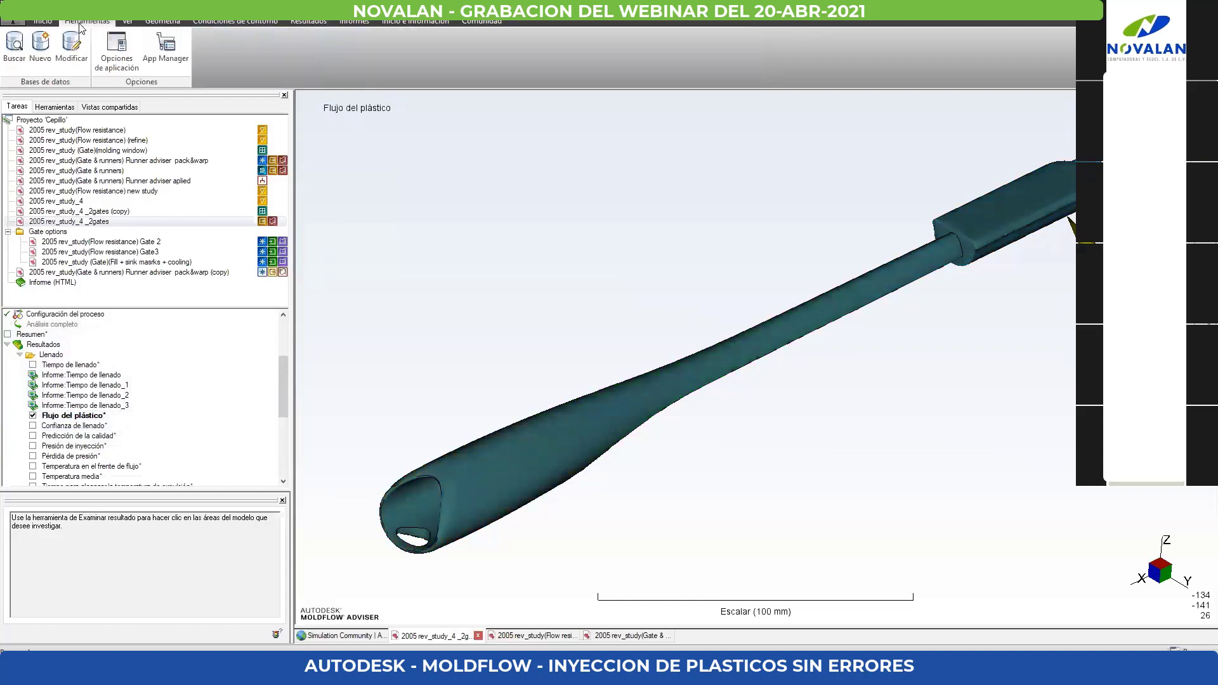
{"action": "left_click", "coordinate": [127, 22]}
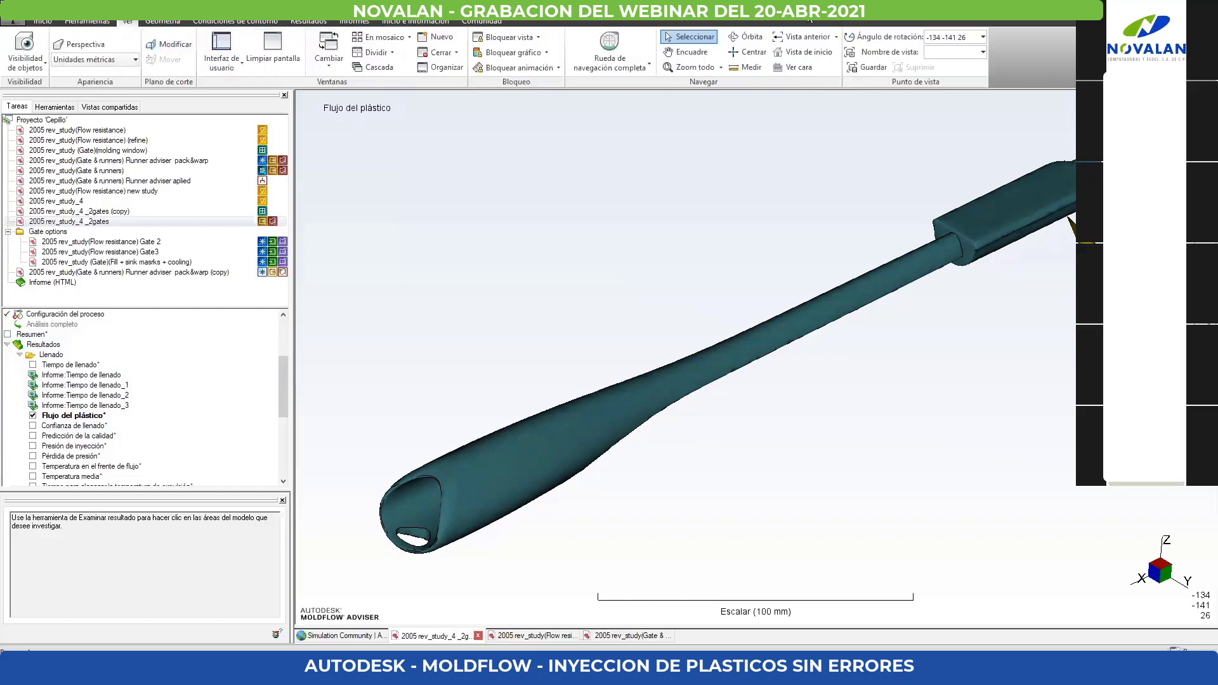
{"action": "left_click", "coordinate": [163, 22]}
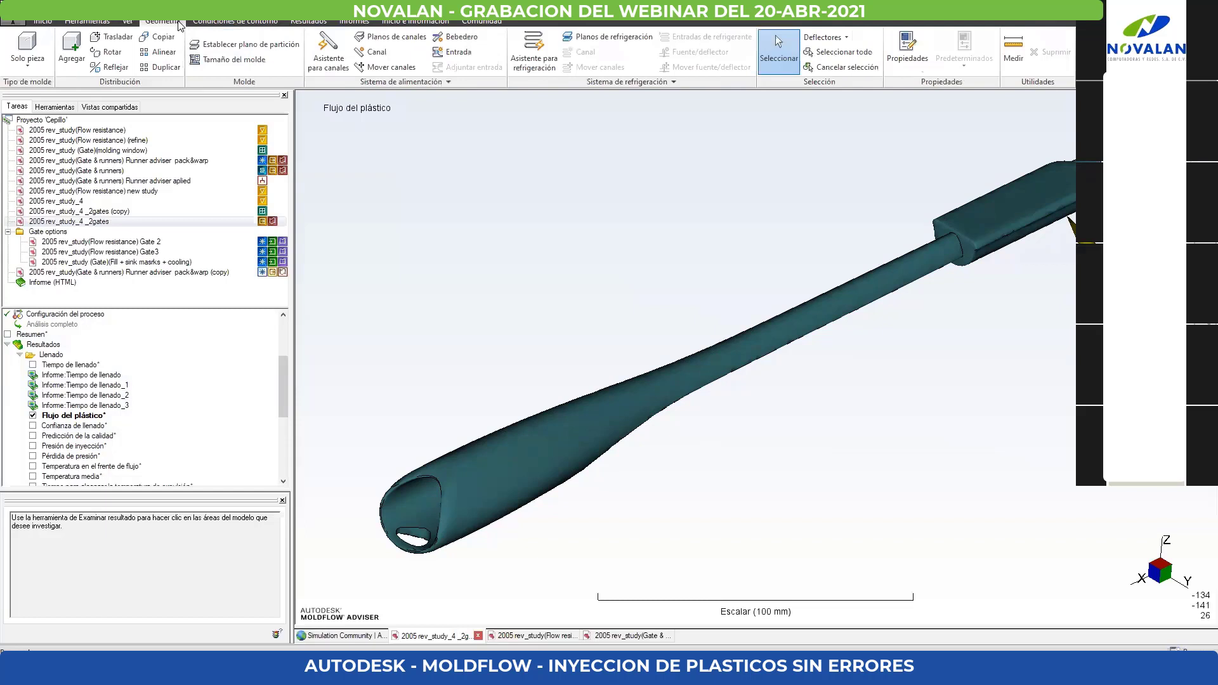
{"action": "left_click", "coordinate": [219, 26]}
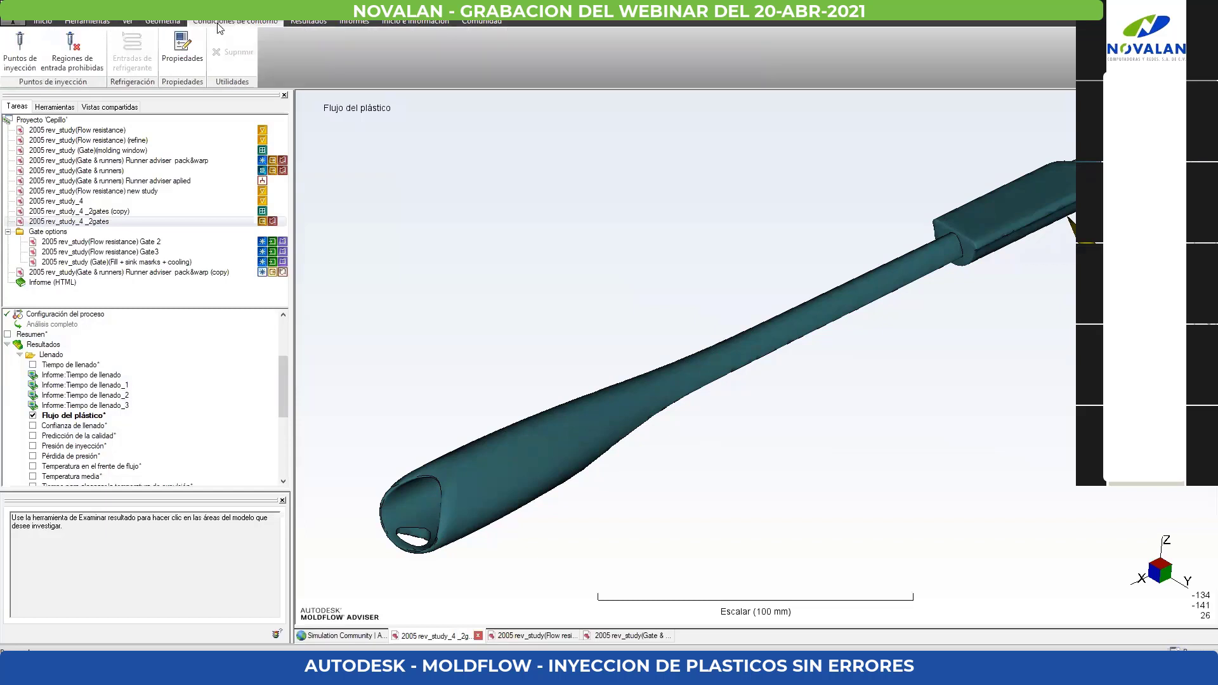
{"action": "left_click", "coordinate": [108, 24]}
{"action": "right_click", "coordinate": [76, 415]}
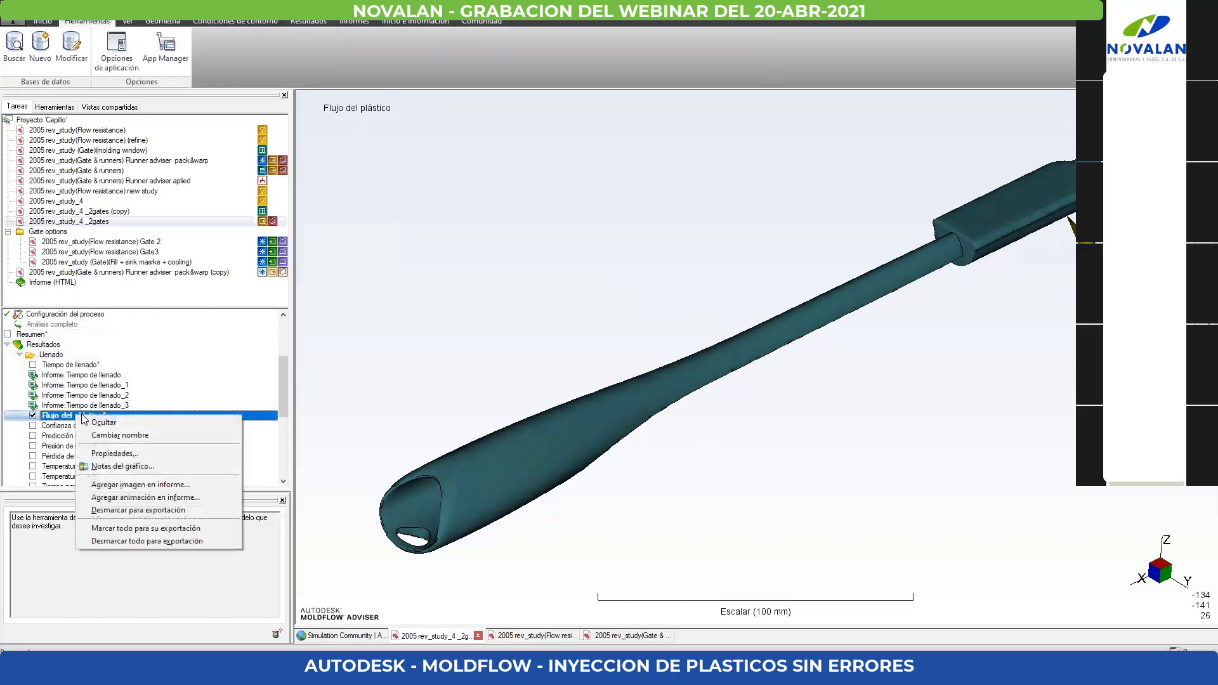
{"action": "left_click", "coordinate": [497, 268]}
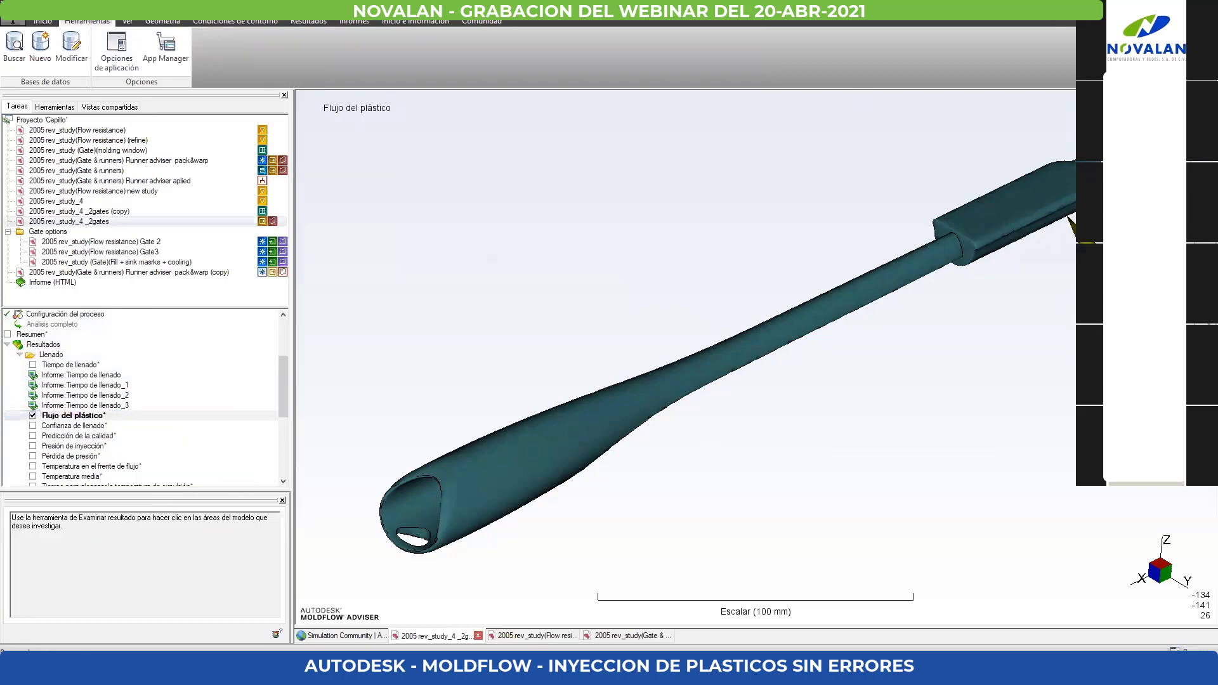
{"action": "key", "text": "super+Right"}
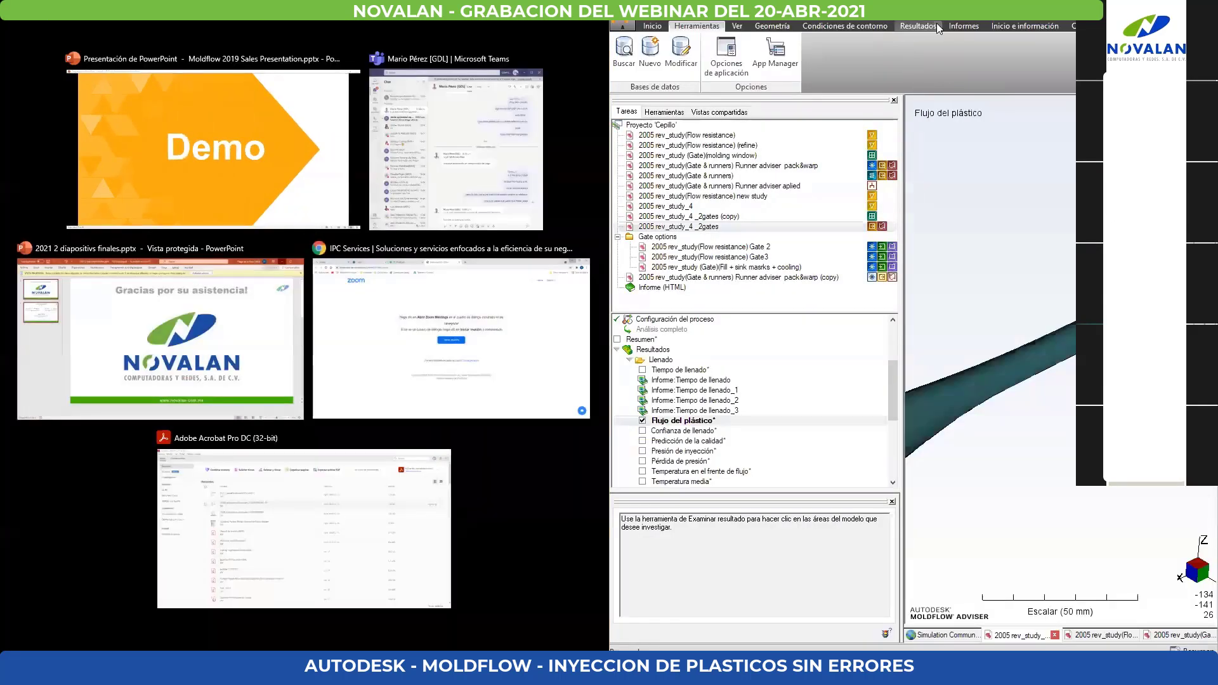
{"action": "left_click", "coordinate": [917, 26]}
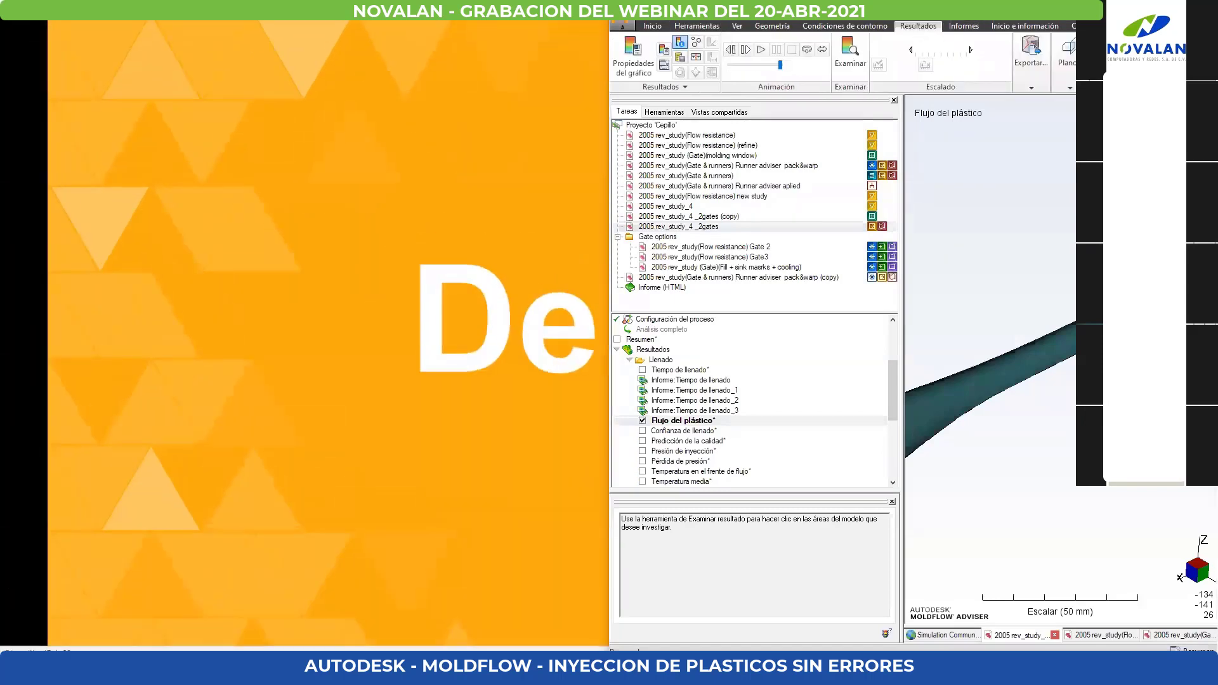
{"action": "key", "text": "super+Up"}
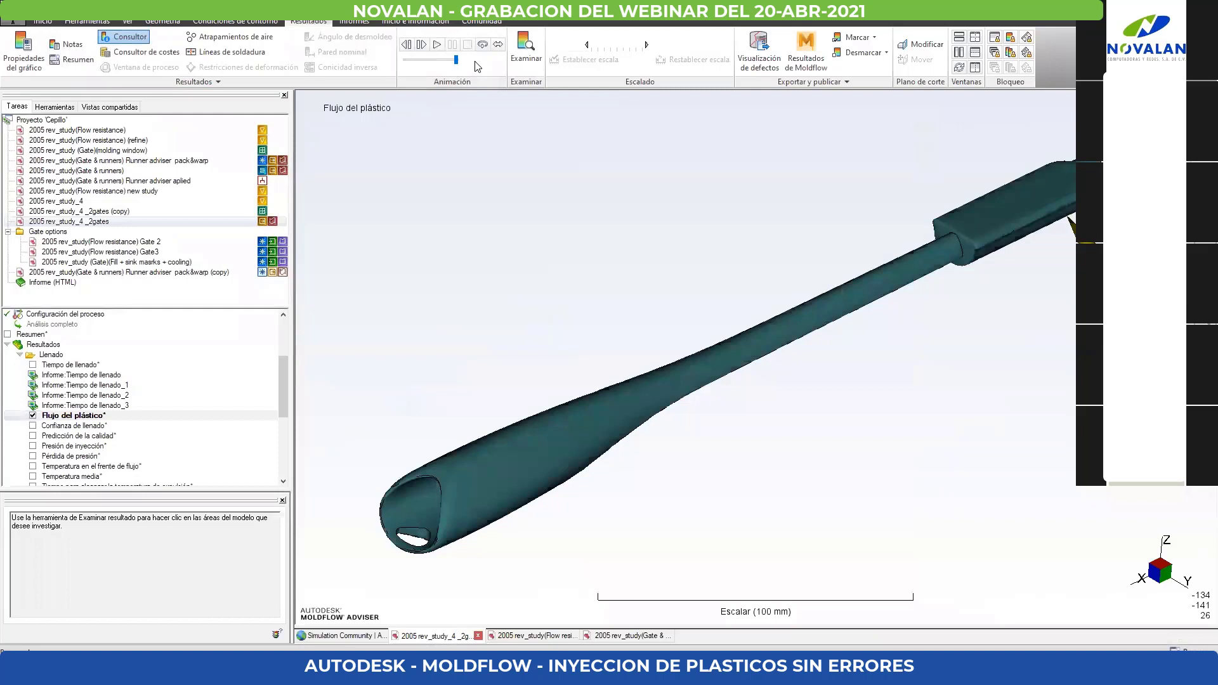
- Advance the Flujo del plástico animation to just before the hollow end fills, and review the remaining results down to the Deformación group
{"action": "left_click", "coordinate": [422, 44]}
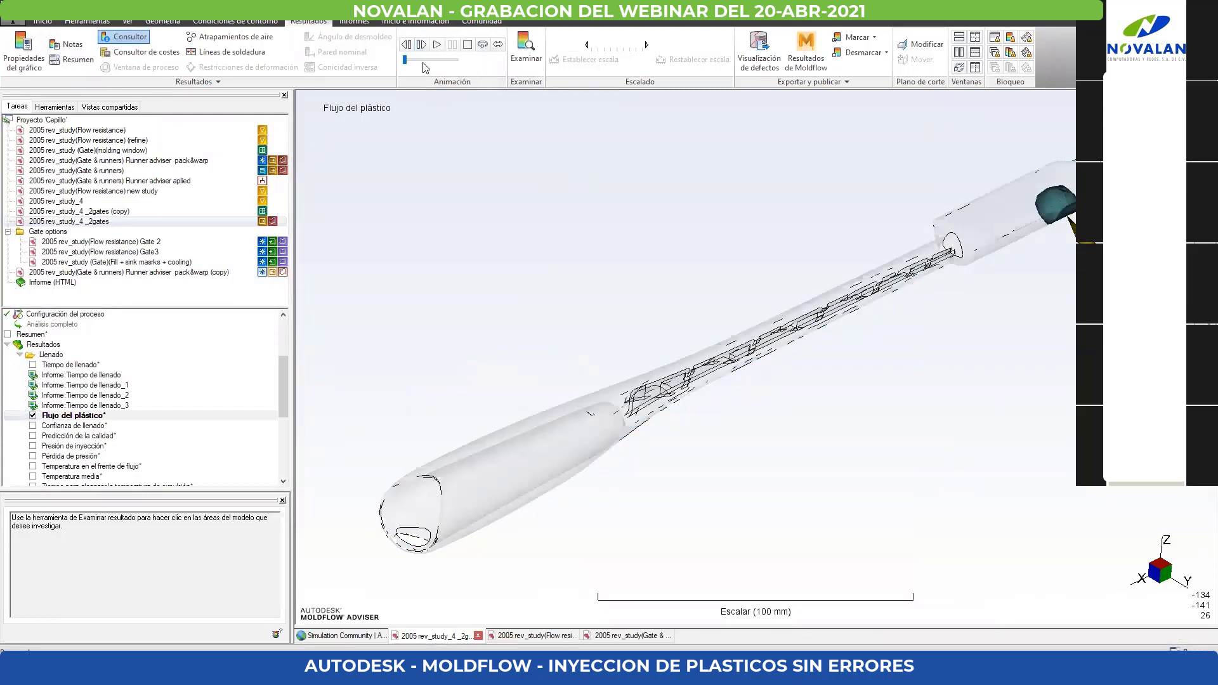
{"action": "left_click", "coordinate": [421, 44]}
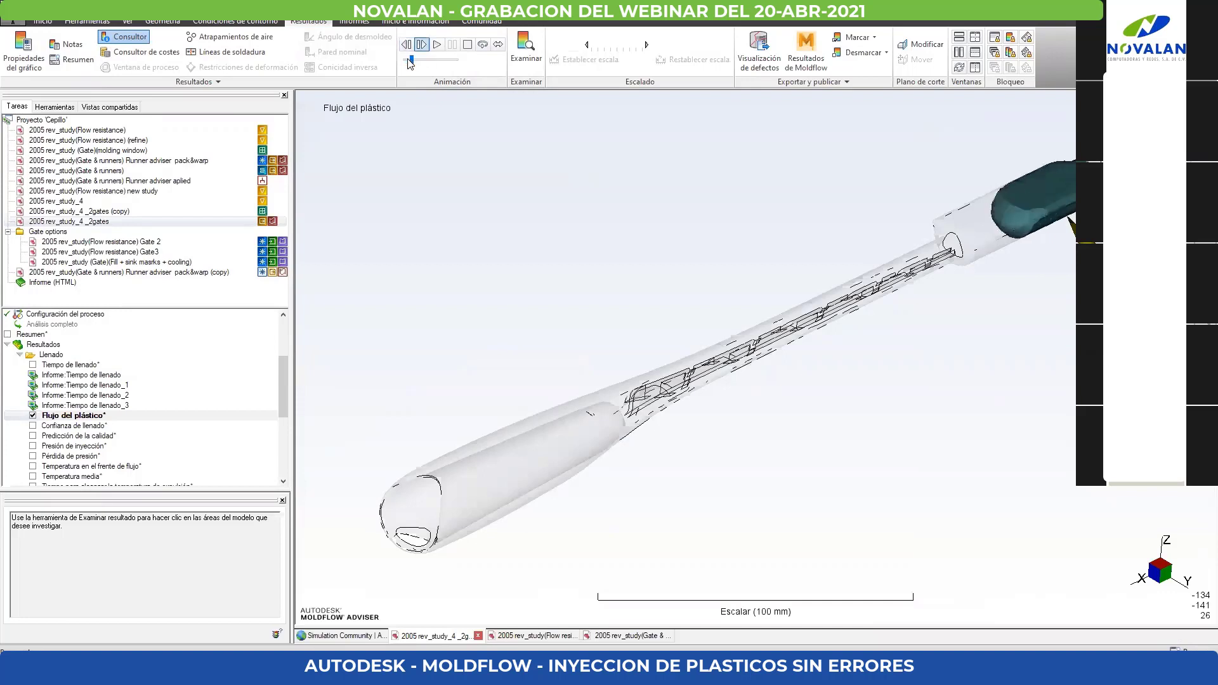
{"action": "left_click_drag", "start_coordinate": [407, 61], "coordinate": [447, 64]}
{"action": "left_click", "coordinate": [410, 59]}
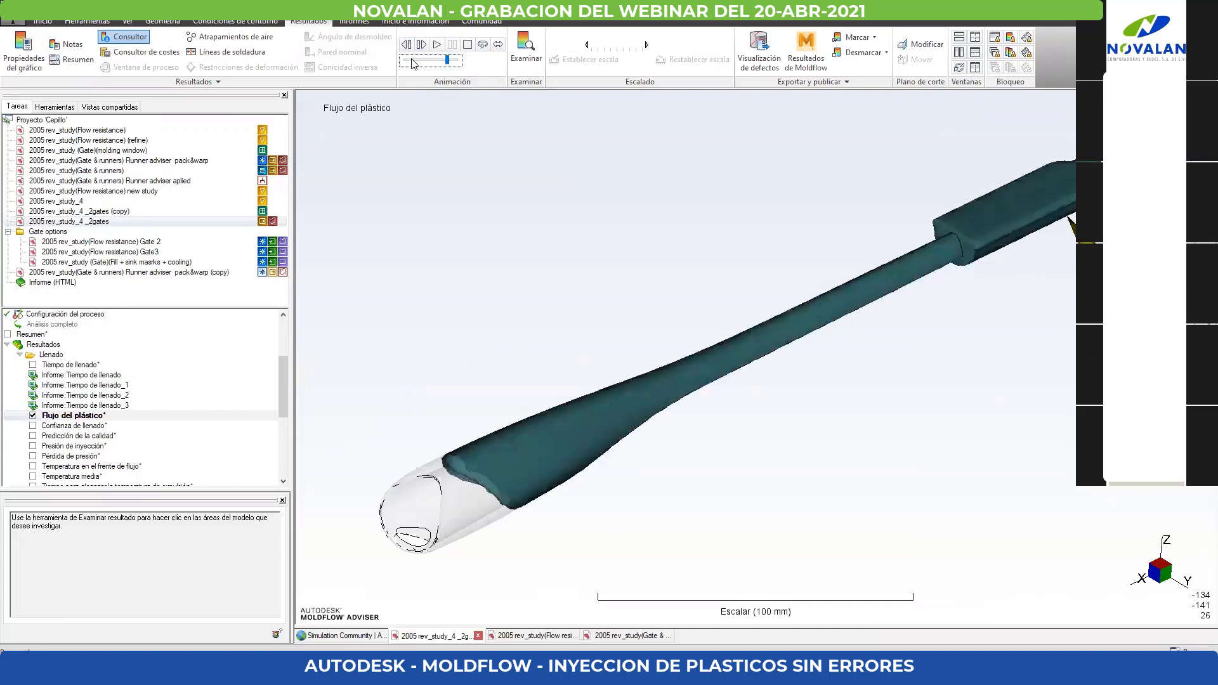
{"action": "left_click_drag", "start_coordinate": [412, 61], "coordinate": [449, 61]}
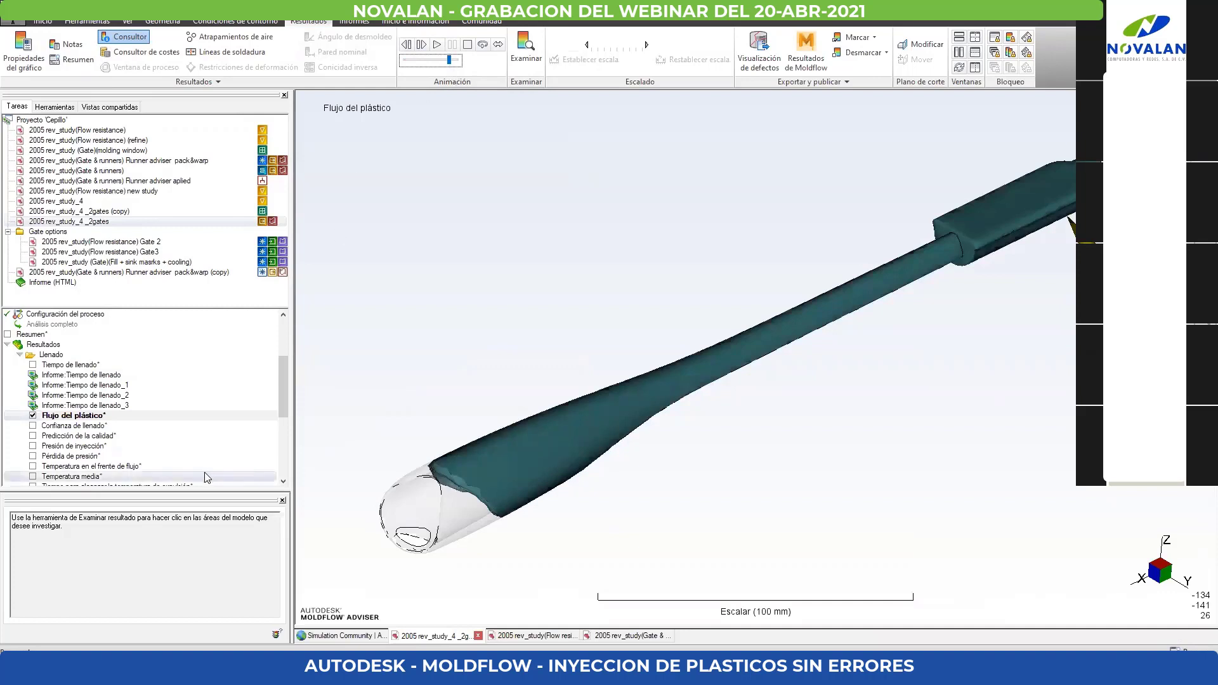
{"action": "scroll", "coordinate": [139, 428], "scroll_direction": "down", "scroll_amount": 4}
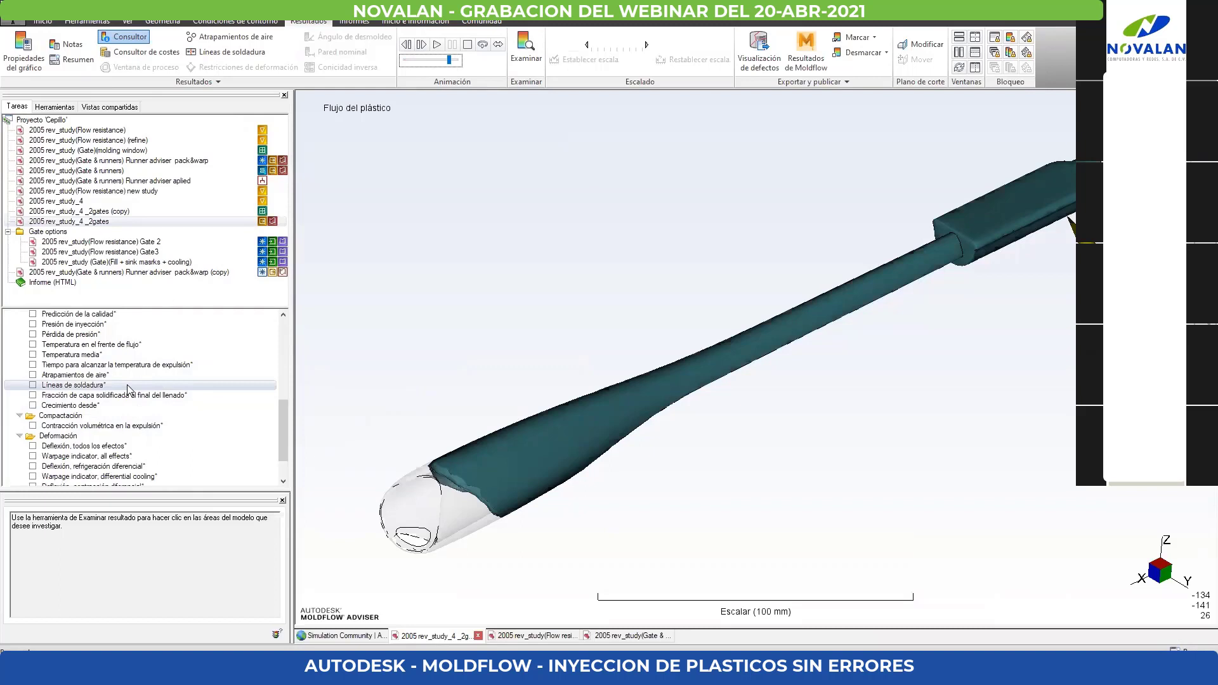
{"action": "scroll", "coordinate": [127, 389], "scroll_direction": "down", "scroll_amount": 2}
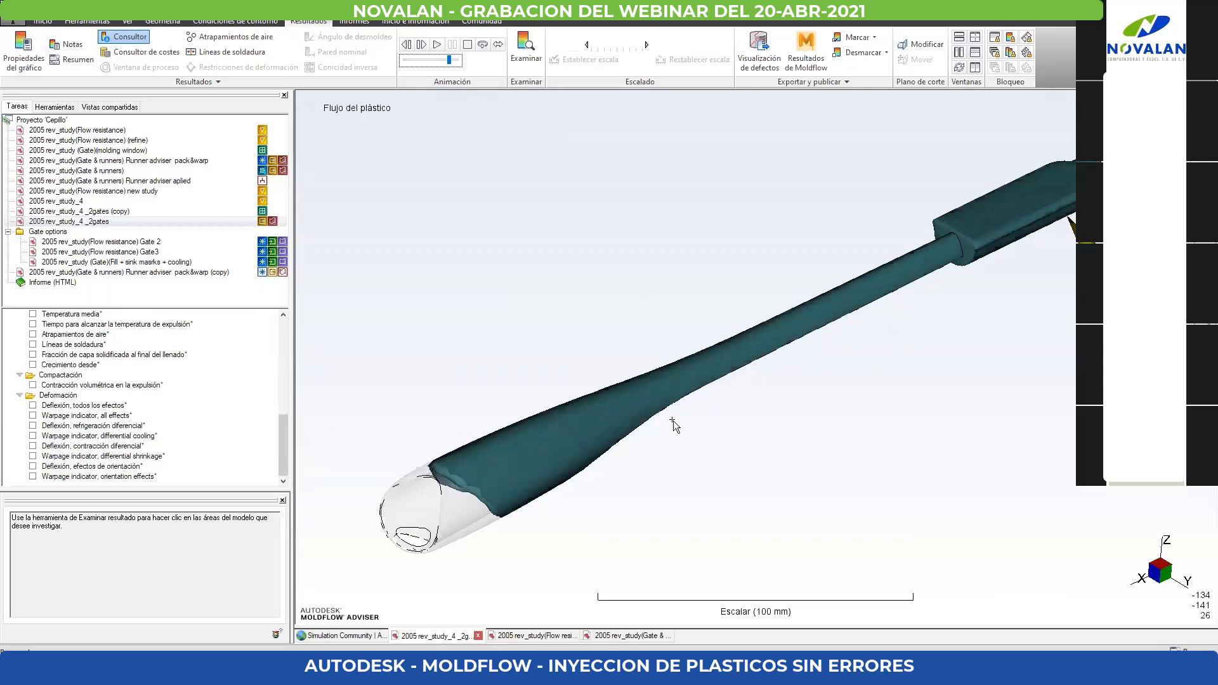
- Switch to the open 2005 rev_study(Flow resistance) Gate 2 study, view its hollow end and display the Tiempo de llenado result
{"action": "left_click", "coordinate": [527, 635]}
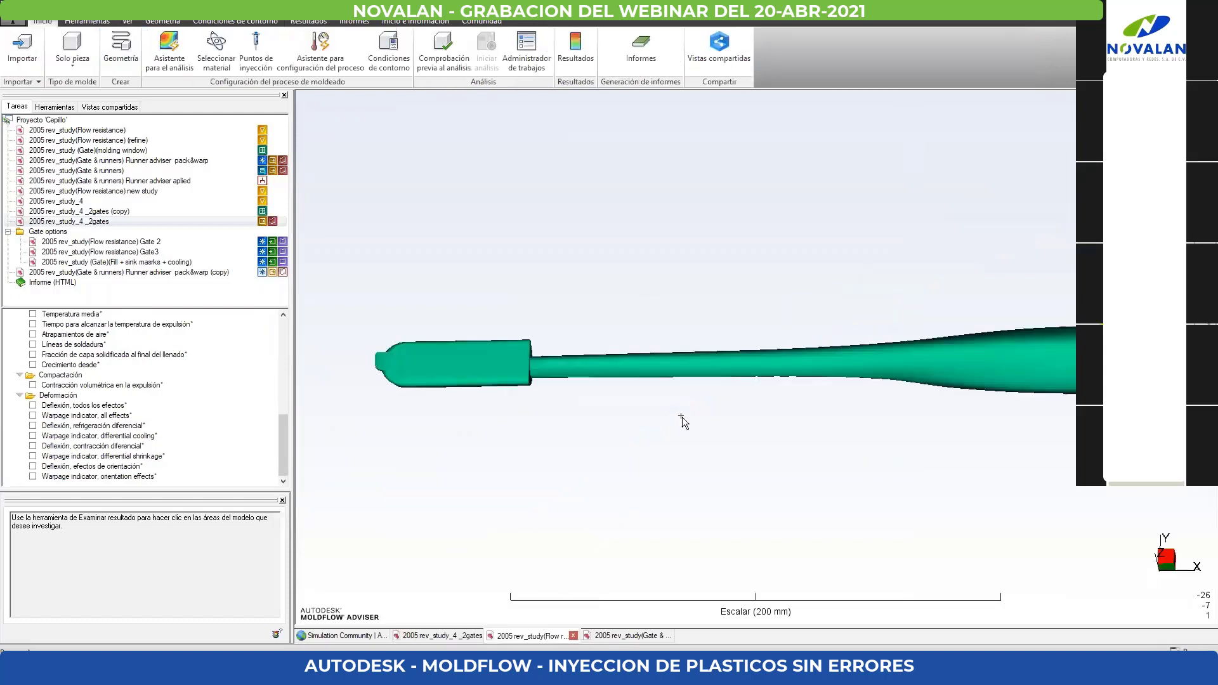
{"action": "middle_click_drag", "start_coordinate": [822, 421], "coordinate": [775, 367]}
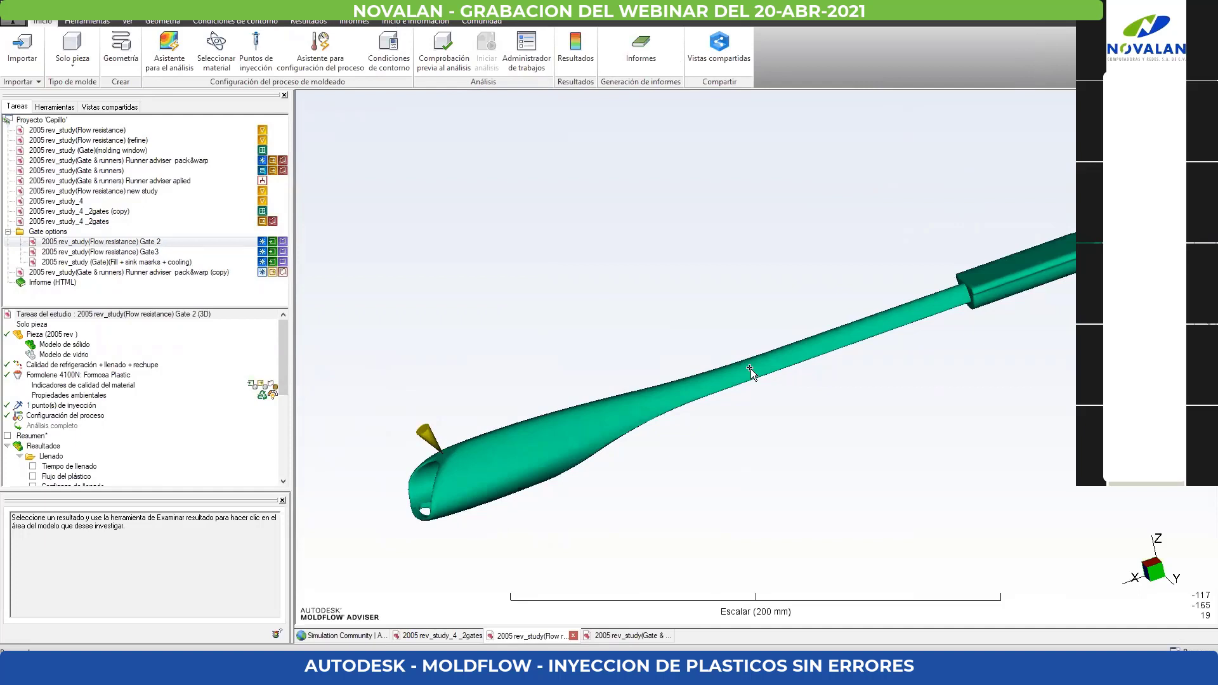
{"action": "scroll", "coordinate": [63, 406], "scroll_direction": "down", "scroll_amount": 3}
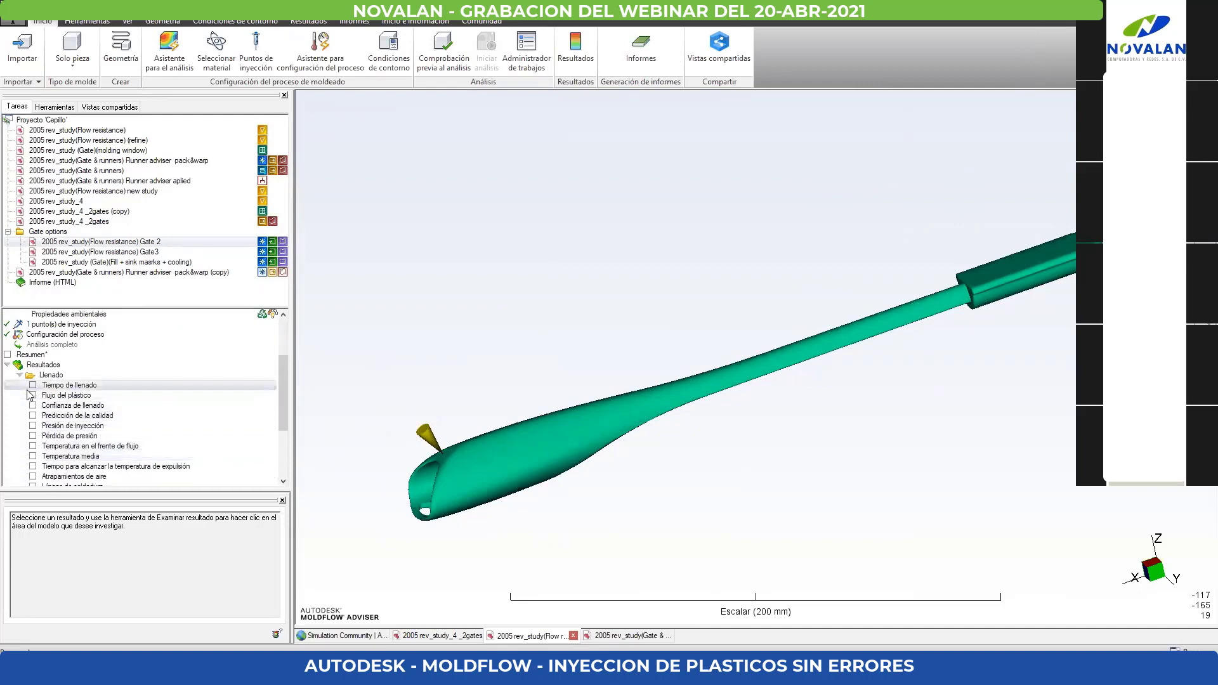
{"action": "left_click", "coordinate": [32, 385]}
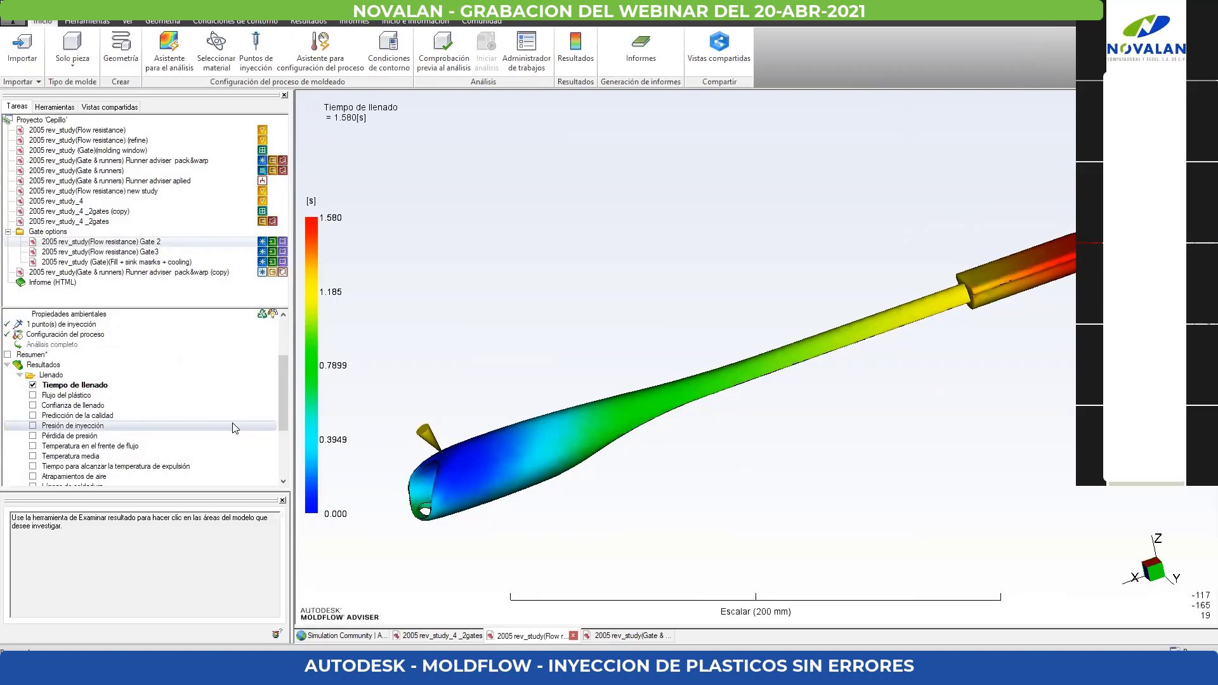
- Switch to the Runner adviser pack&warp (copy) study, check its material selection in the analysis assistant and close it without changes
{"action": "left_click", "coordinate": [614, 636]}
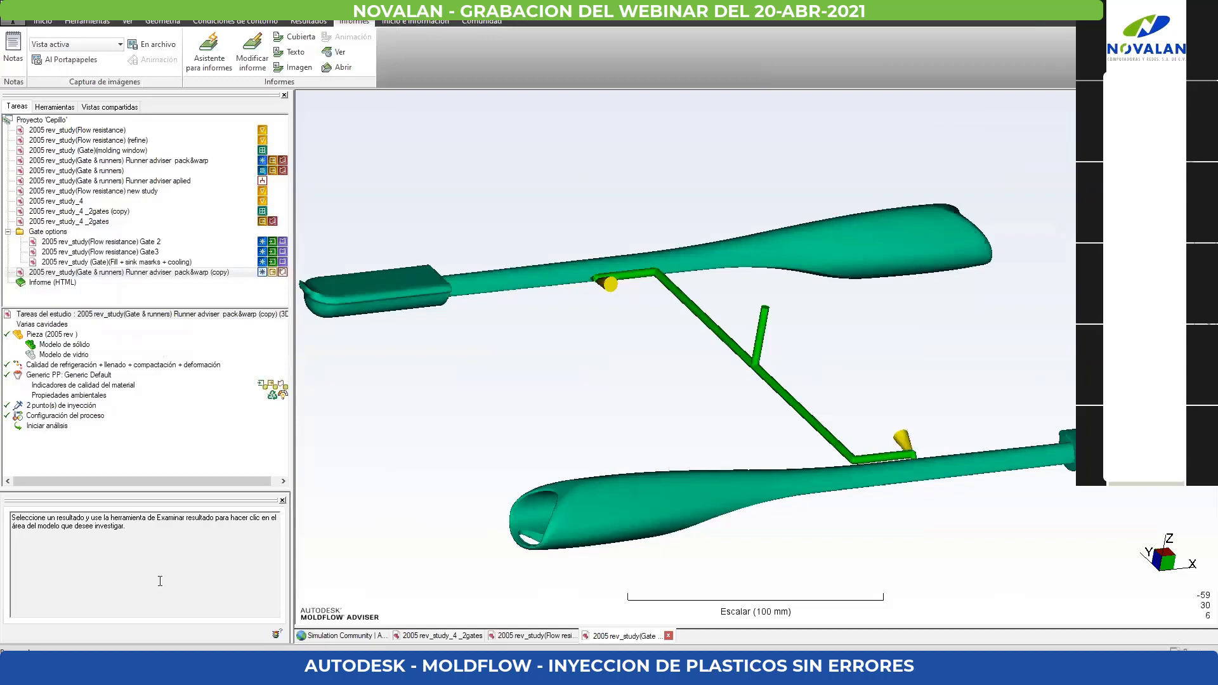
{"action": "left_click", "coordinate": [90, 380]}
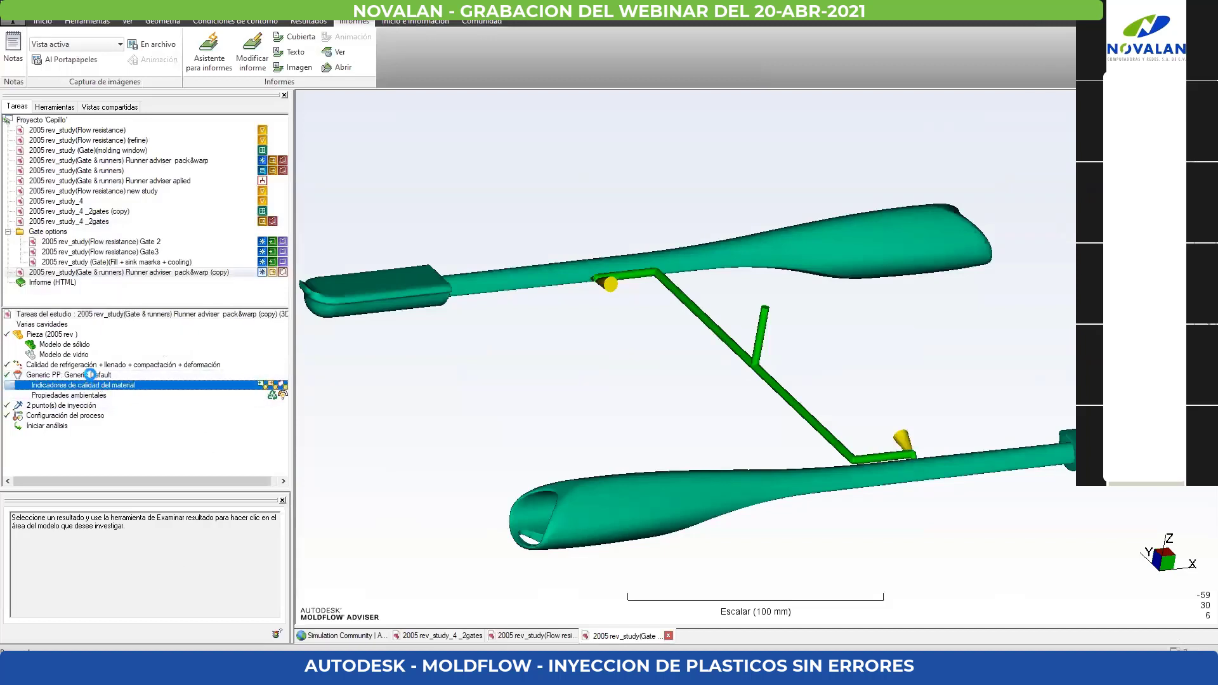
{"action": "double_click", "coordinate": [91, 374]}
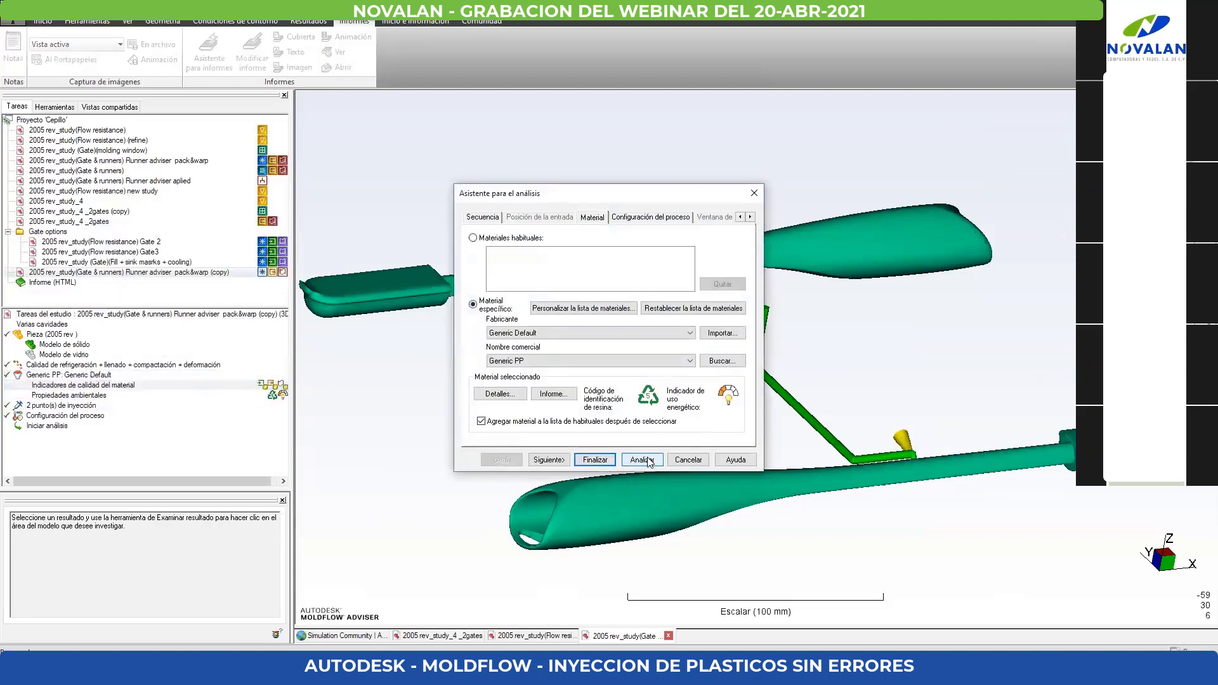
{"action": "left_click", "coordinate": [753, 193]}
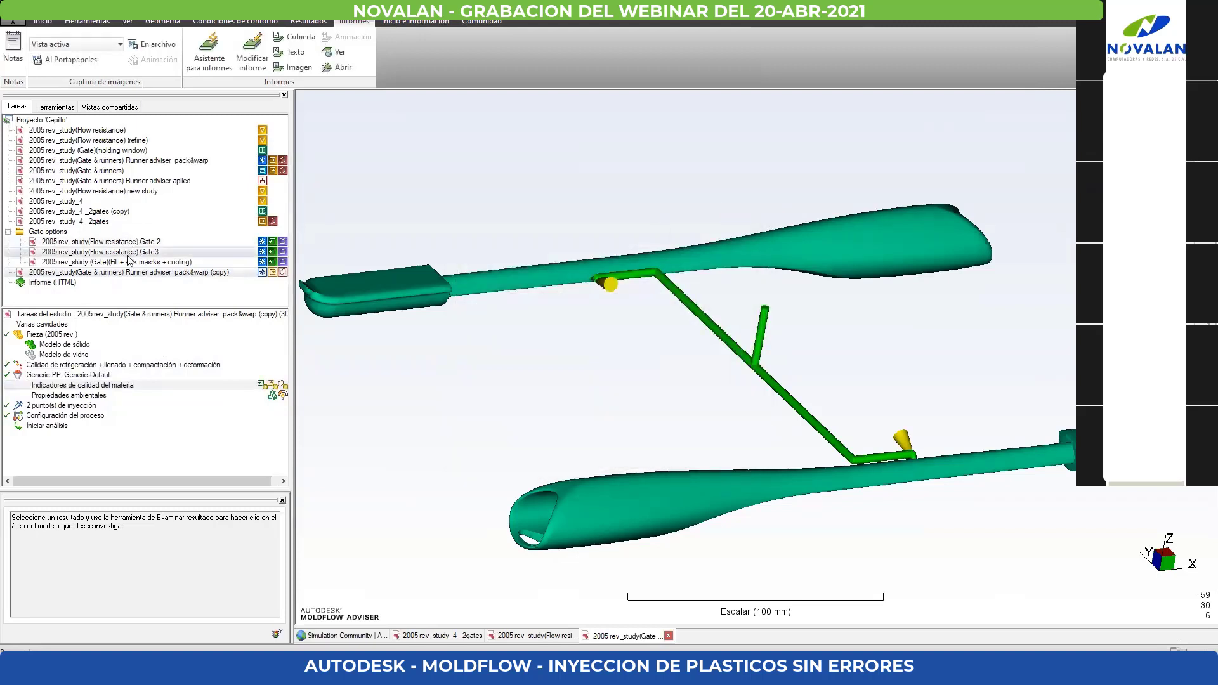
- Open the 2005 rev_study (Gate)(Fill + sink masrks + cooling) study and review its available results down to the Calidad de refrigeración group
{"action": "double_click", "coordinate": [151, 262]}
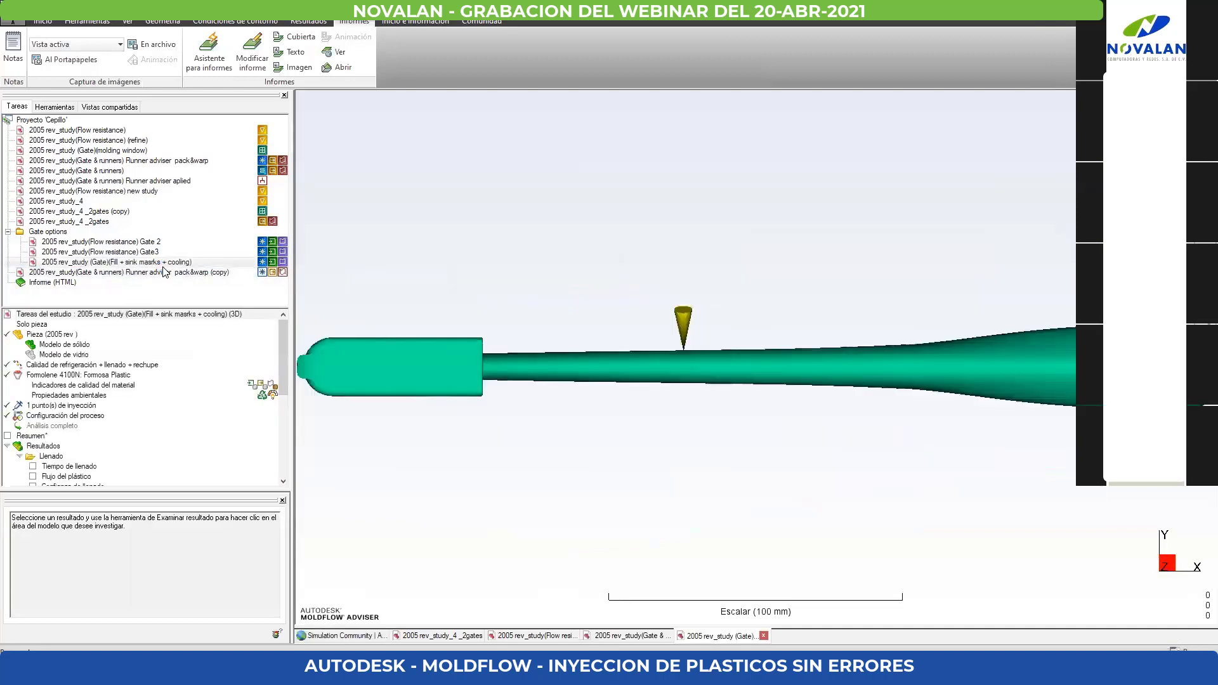
{"action": "scroll", "coordinate": [324, 204], "scroll_direction": "down", "scroll_amount": 4}
{"action": "scroll", "coordinate": [253, 413], "scroll_direction": "down", "scroll_amount": 2}
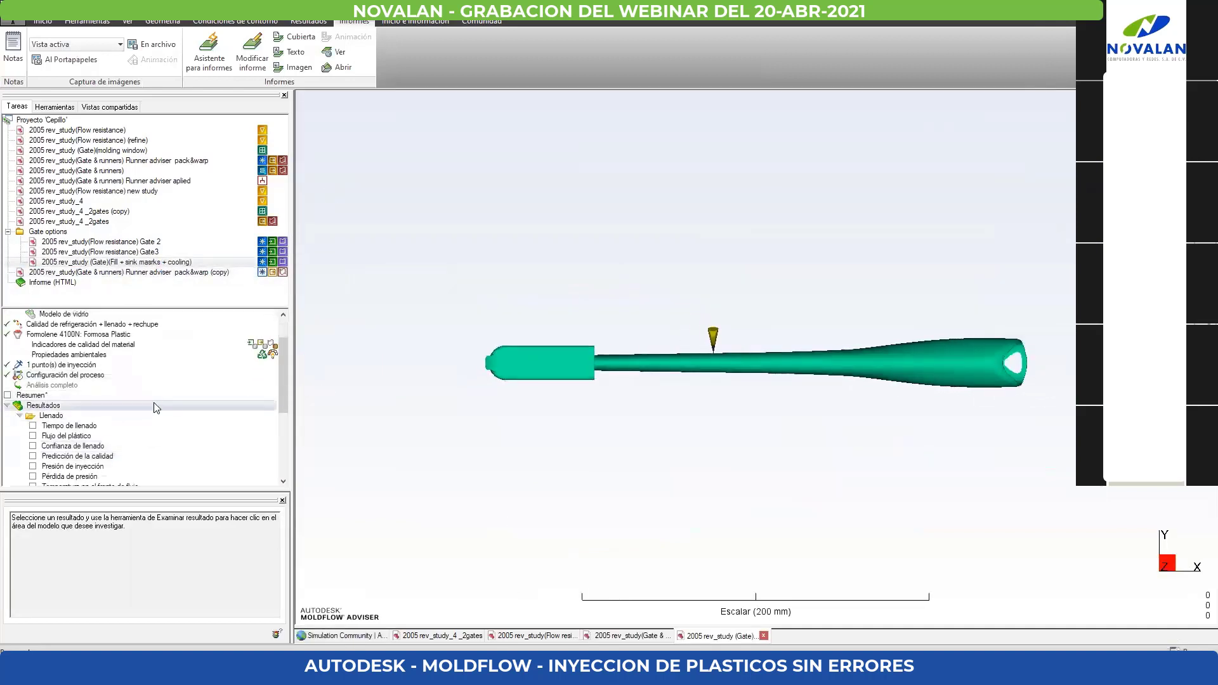
{"action": "middle_click_drag", "start_coordinate": [524, 417], "coordinate": [601, 302]}
{"action": "scroll", "coordinate": [147, 427], "scroll_direction": "down", "scroll_amount": 4}
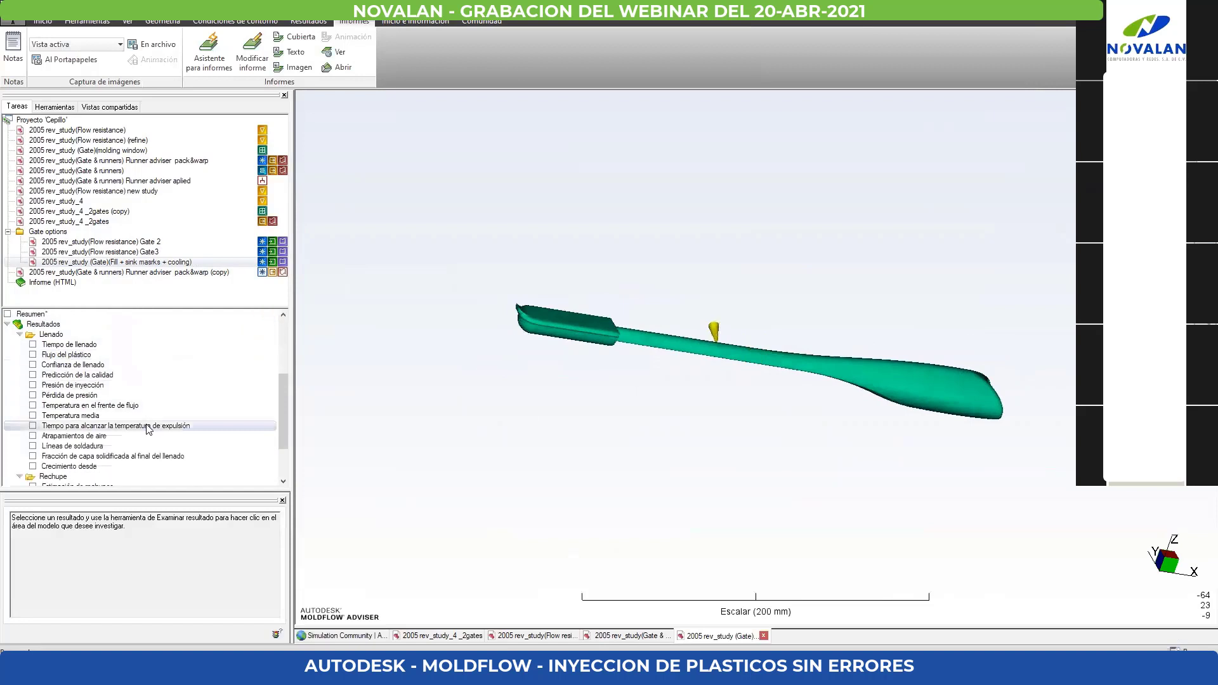
{"action": "scroll", "coordinate": [143, 441], "scroll_direction": "down", "scroll_amount": 2}
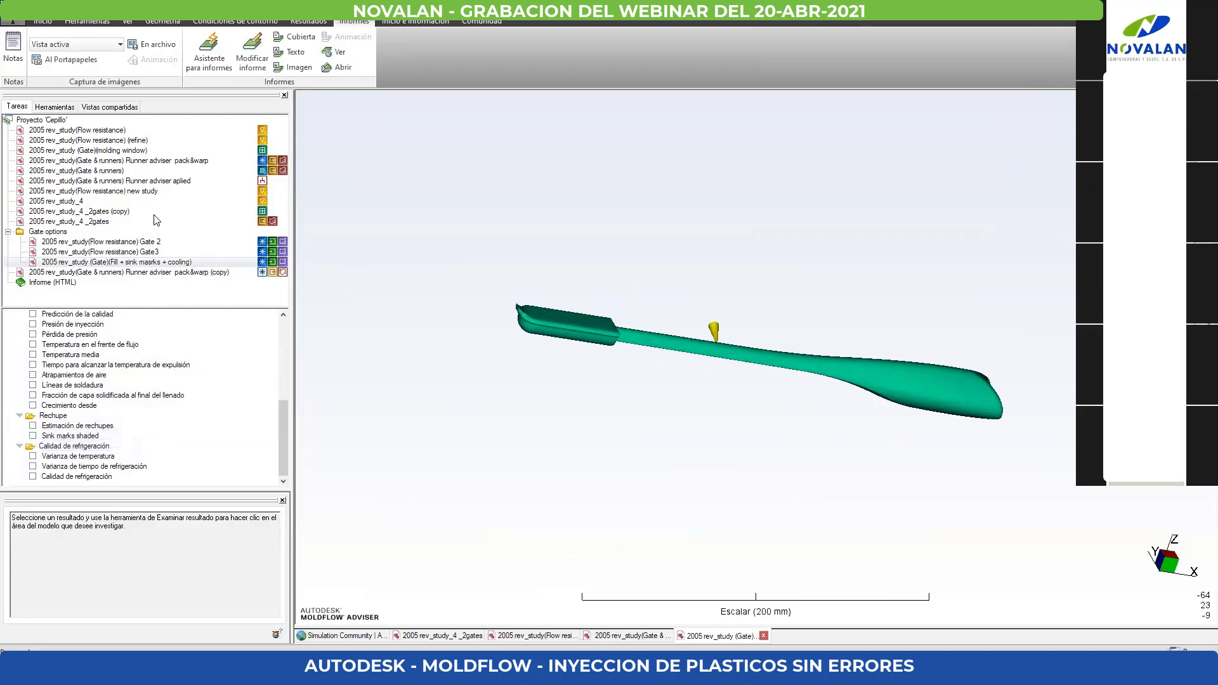
- Open the Runner adviser aplied study, followed by 2005 rev_study(Gate & runners), and view its cavities, runners and cooling circuits obliquely
{"action": "double_click", "coordinate": [135, 181]}
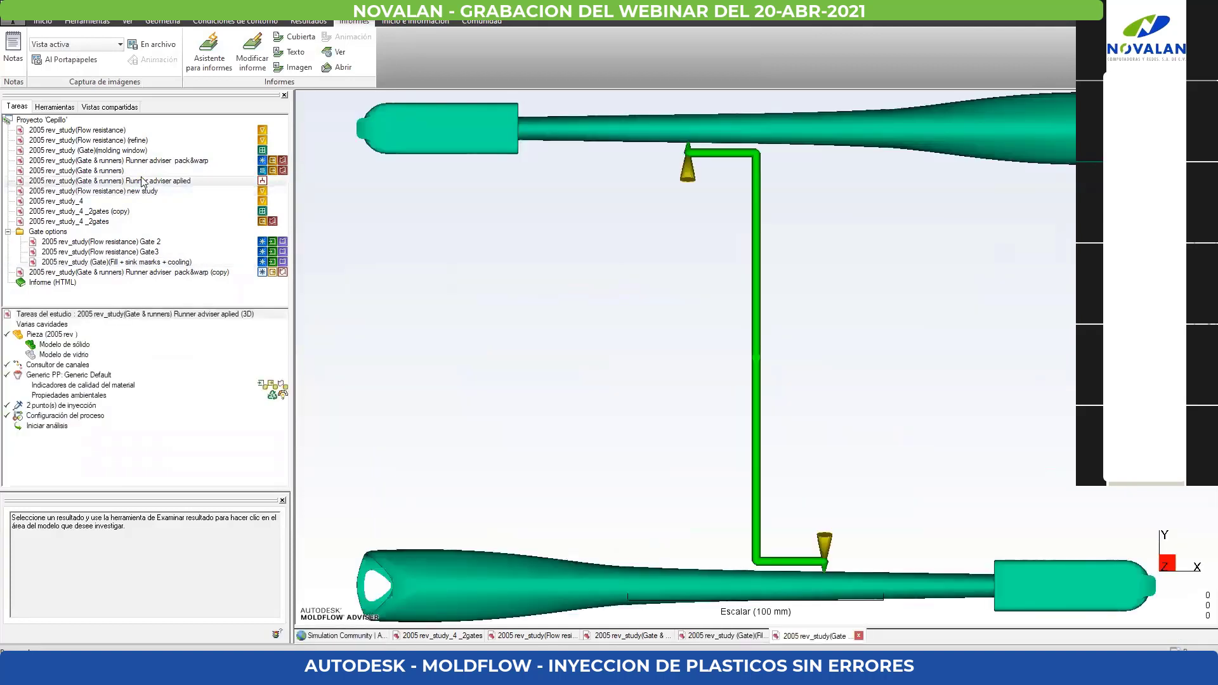
{"action": "double_click", "coordinate": [140, 171]}
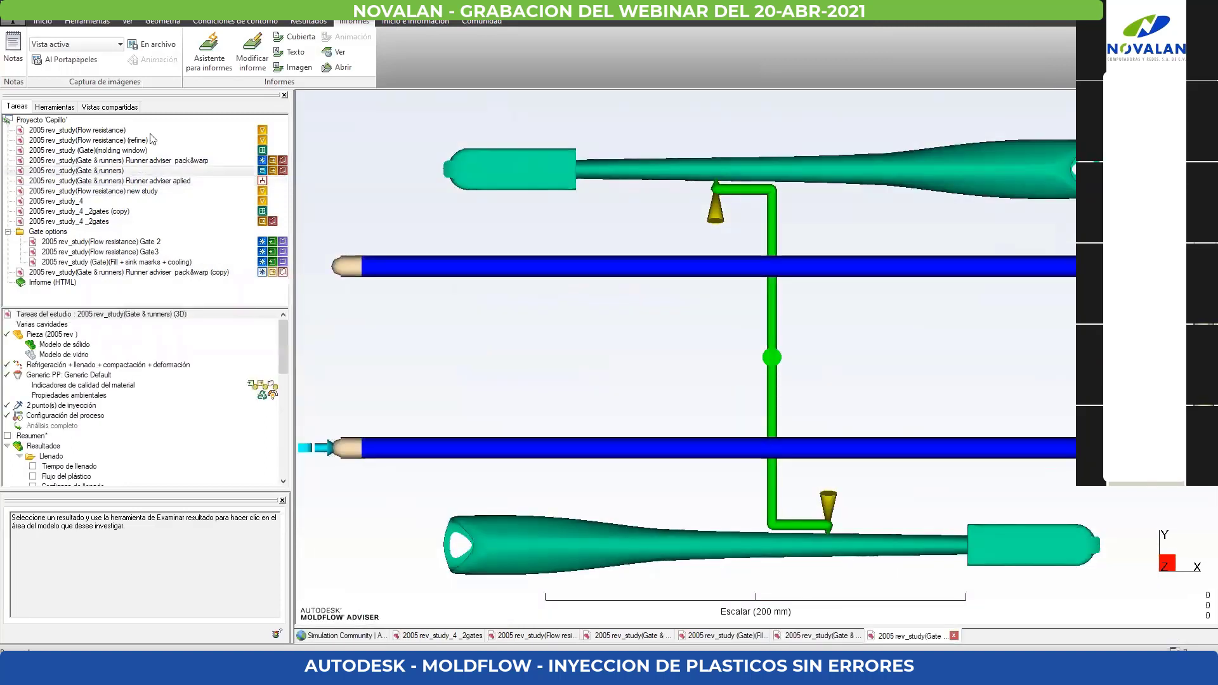
{"action": "mouse_move", "coordinate": [618, 336]}
{"action": "middle_mouse_down"}
{"action": "mouse_move", "coordinate": [615, 261]}
{"action": "mouse_move", "coordinate": [769, 175]}
{"action": "mouse_move", "coordinate": [778, 199]}
{"action": "middle_mouse_up"}
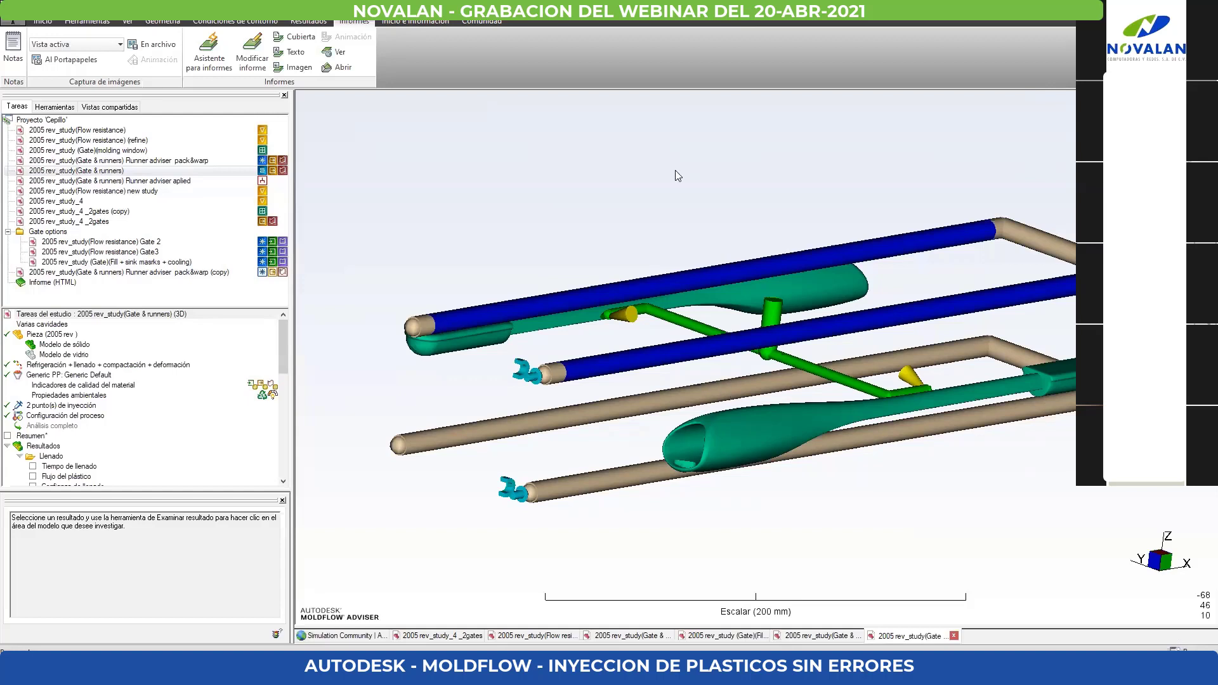
- Display the Tiempo de llenado result of the Gate & runners study and view both cavities obliquely from above
{"action": "scroll", "coordinate": [630, 259], "scroll_direction": "down", "scroll_amount": 2}
{"action": "mouse_move", "coordinate": [578, 338]}
{"action": "middle_mouse_down"}
{"action": "mouse_move", "coordinate": [601, 307]}
{"action": "mouse_move", "coordinate": [594, 322]}
{"action": "middle_mouse_up"}
{"action": "scroll", "coordinate": [123, 404], "scroll_direction": "down", "scroll_amount": 1}
{"action": "scroll", "coordinate": [125, 409], "scroll_direction": "down", "scroll_amount": 1}
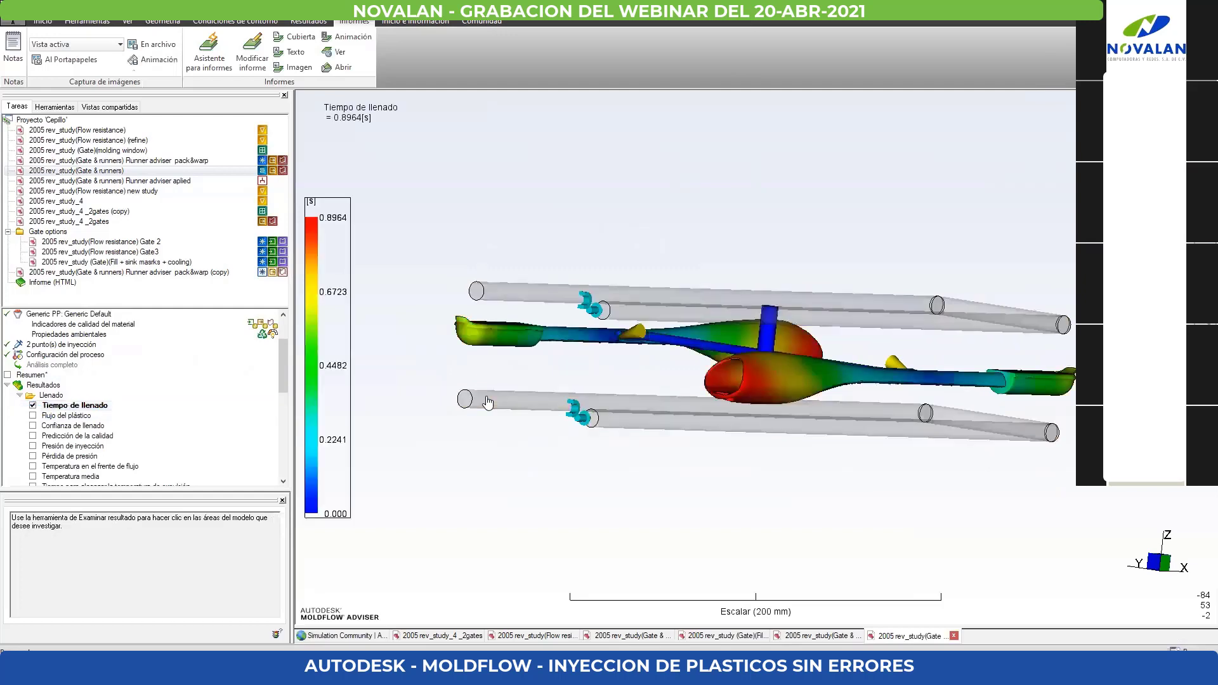
{"action": "middle_click_drag", "start_coordinate": [485, 400], "coordinate": [485, 421]}
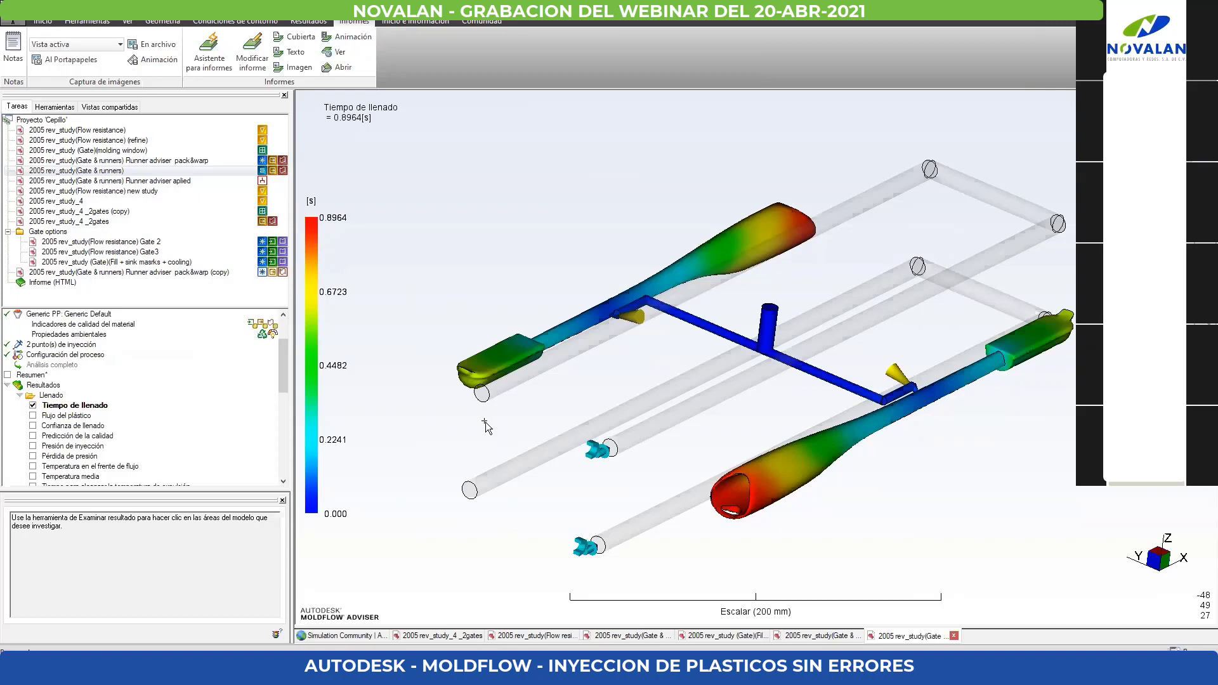
- Review the Refrigeración, Compactación and Deformación results, then display Presión del circuito and inspect the cooling circuits
{"action": "scroll", "coordinate": [117, 438], "scroll_direction": "down", "scroll_amount": 8}
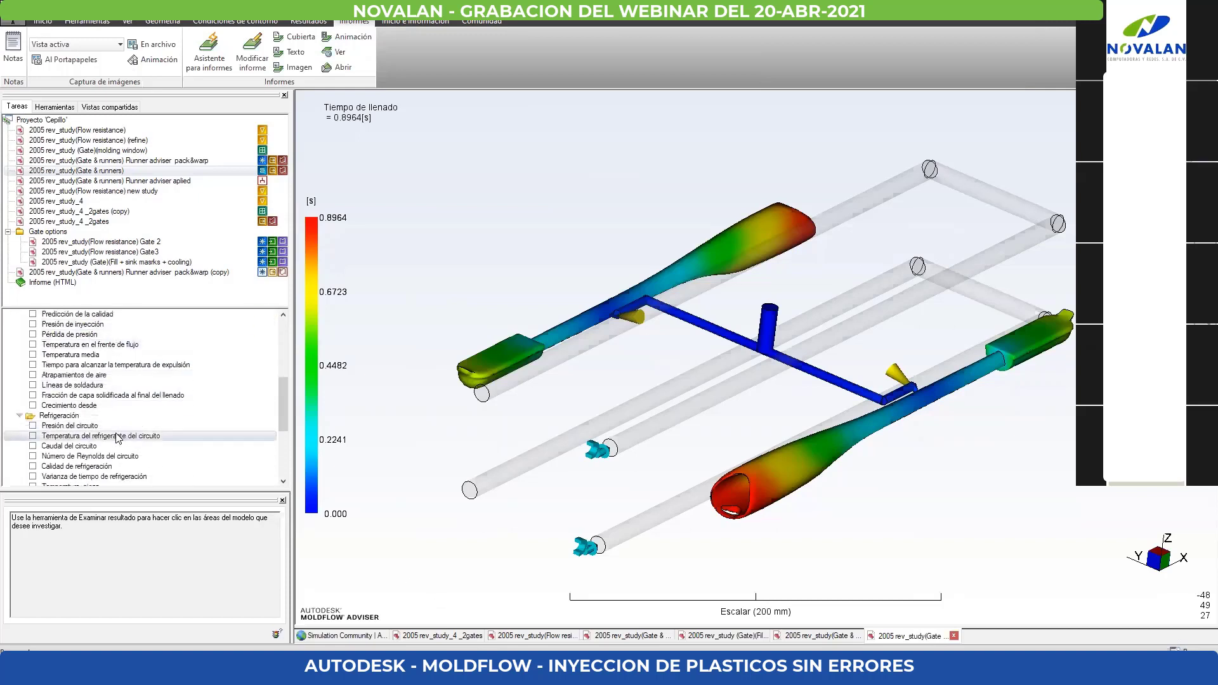
{"action": "scroll", "coordinate": [117, 438], "scroll_direction": "down", "scroll_amount": 2}
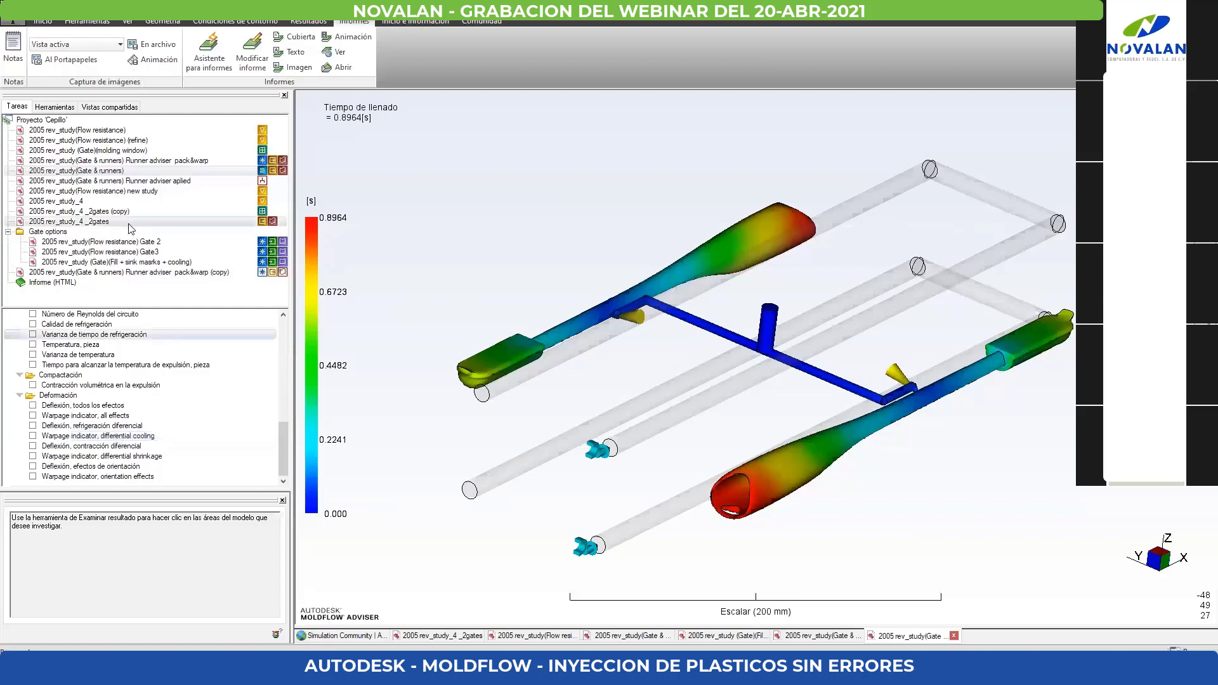
{"action": "scroll", "coordinate": [119, 399], "scroll_direction": "up", "scroll_amount": 1}
{"action": "scroll", "coordinate": [119, 398], "scroll_direction": "up", "scroll_amount": 1}
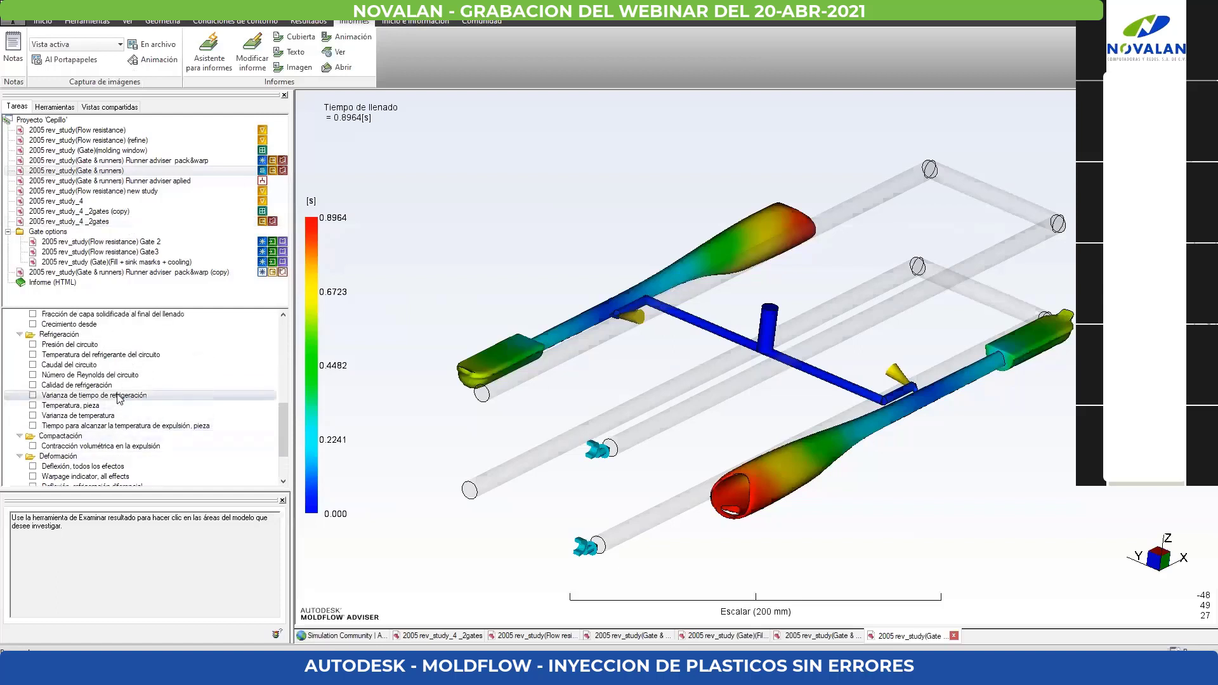
{"action": "left_click", "coordinate": [33, 344]}
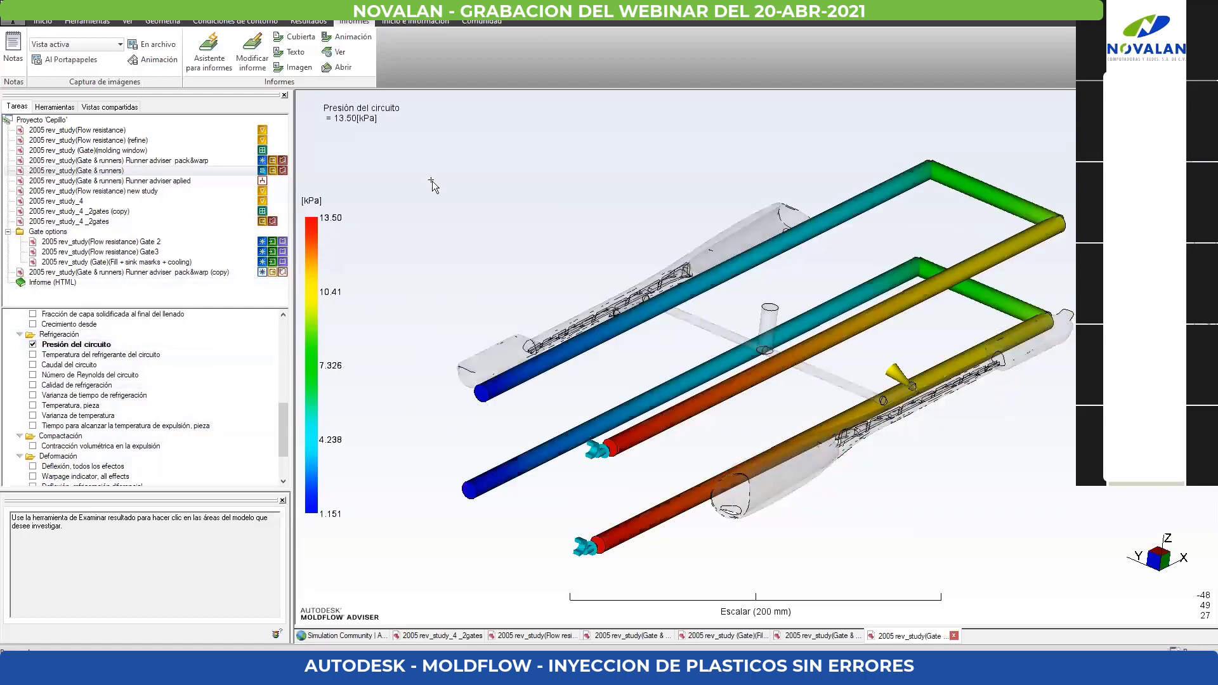
{"action": "middle_click_drag", "start_coordinate": [807, 382], "coordinate": [833, 366]}
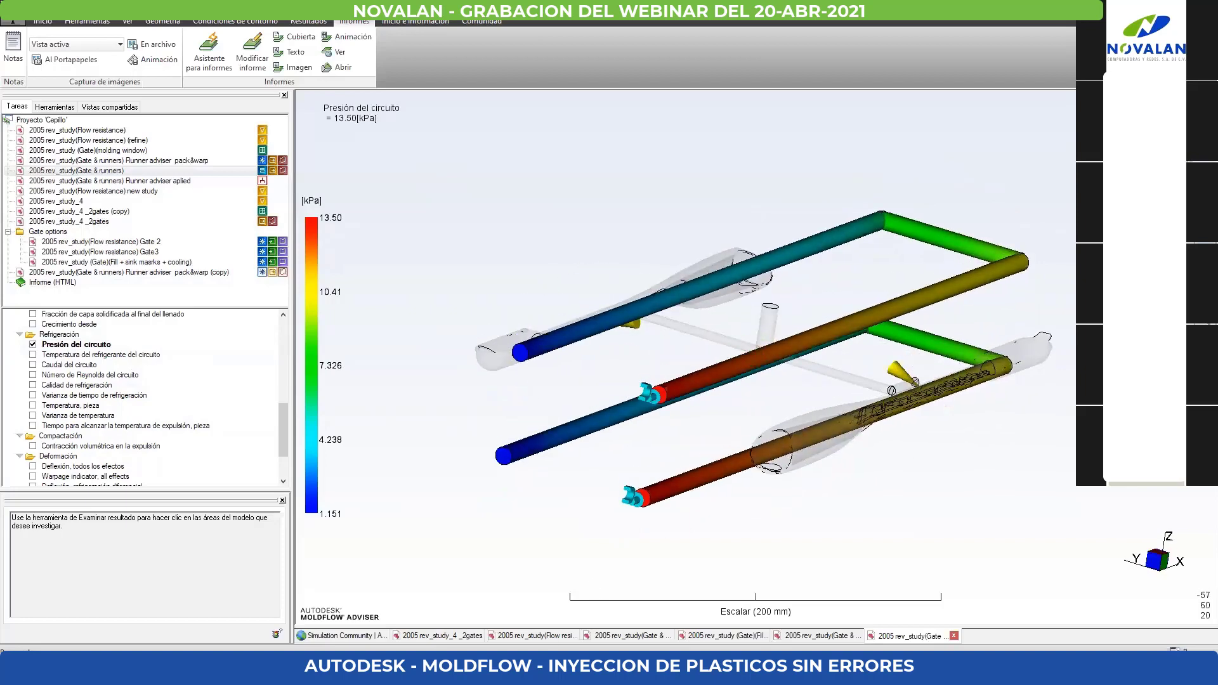
- Switch to the PowerPoint slide show and advance from the Demo slide to "Importancia de la refrigeración"
{"action": "mouse_move", "coordinate": [422, 669]}
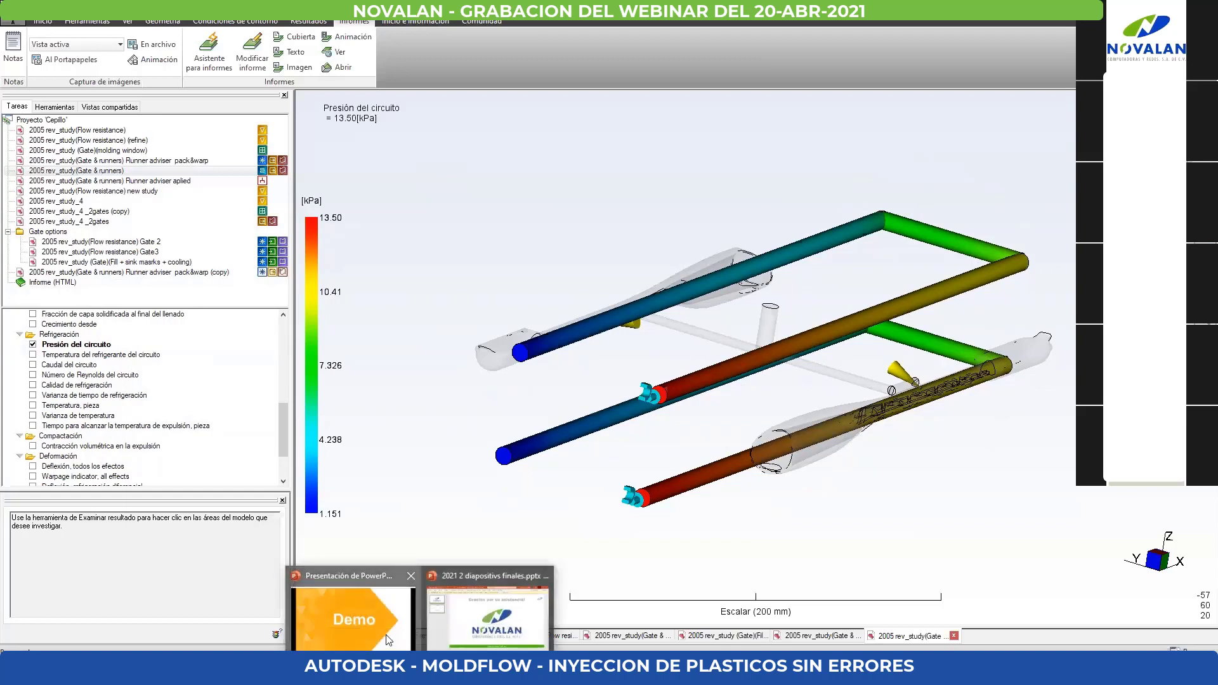
{"action": "left_click", "coordinate": [374, 615]}
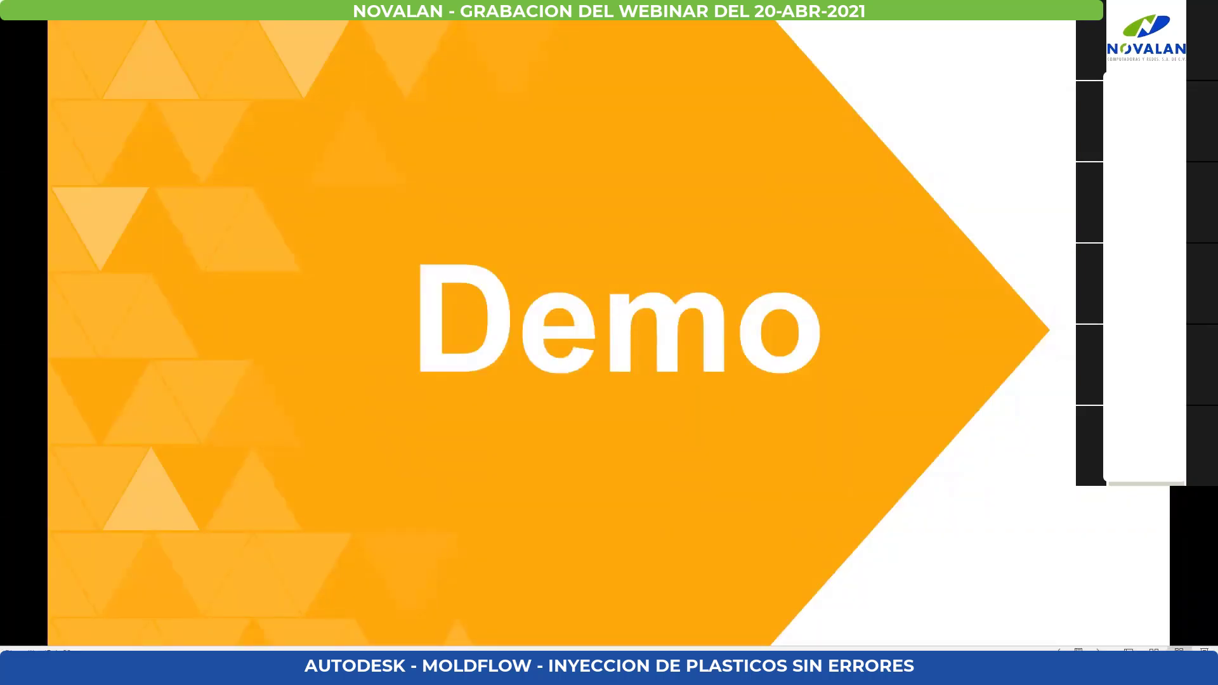
{"action": "left_click", "coordinate": [603, 285]}
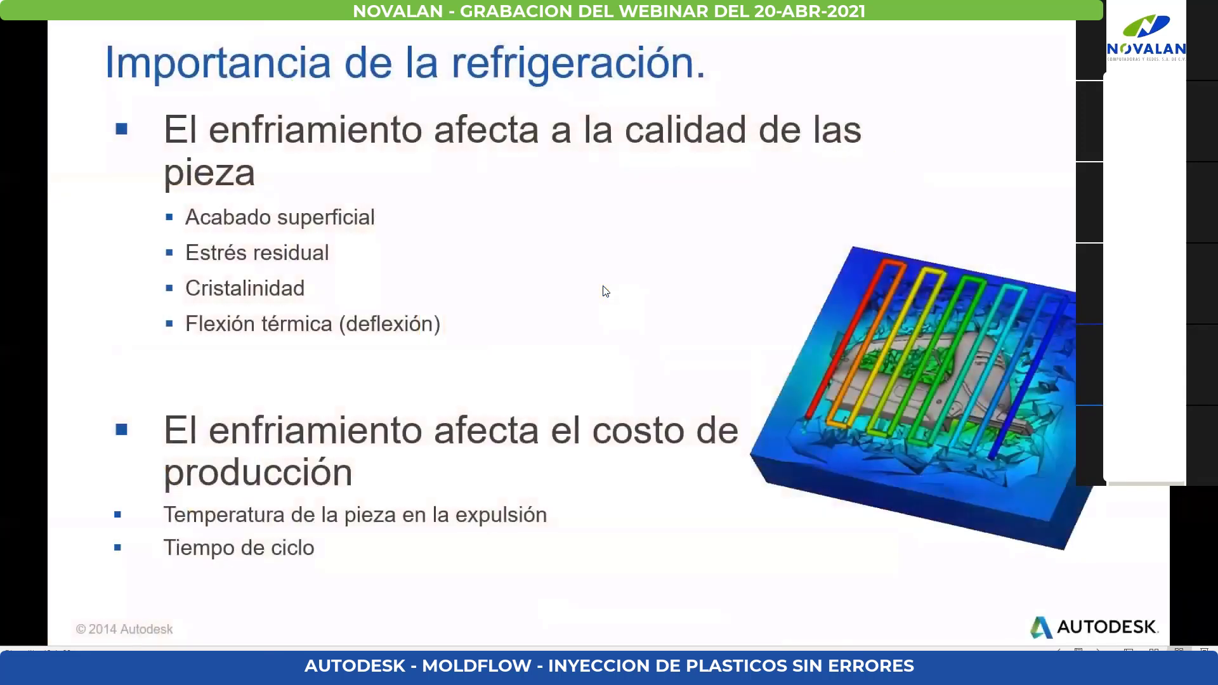